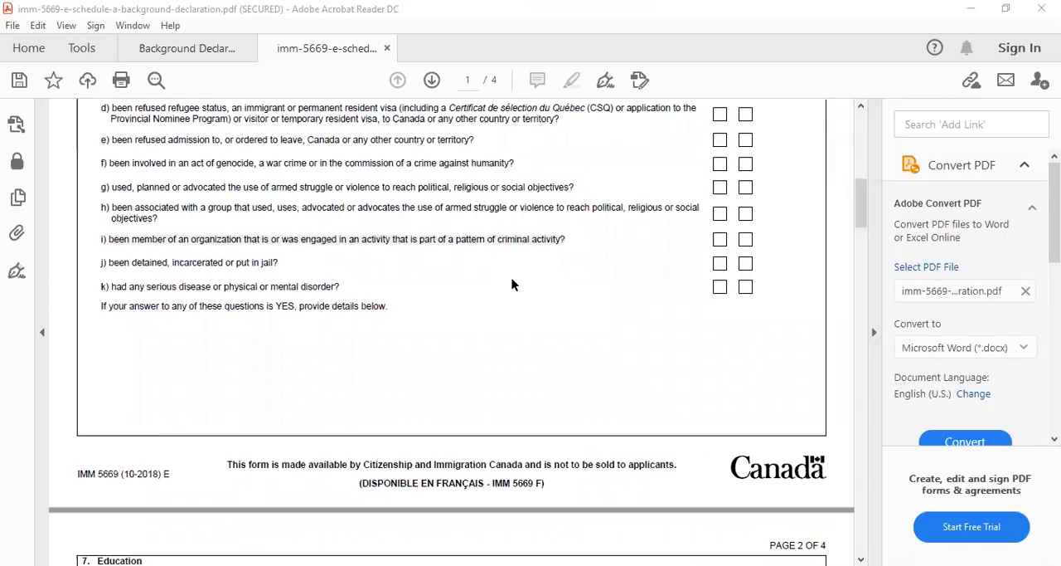
# Mark the form as being for the principal applicant and enter the applicant's given name and family name in question 1
pyautogui.moveTo(80, 473); pyautogui.dragTo(185, 479)
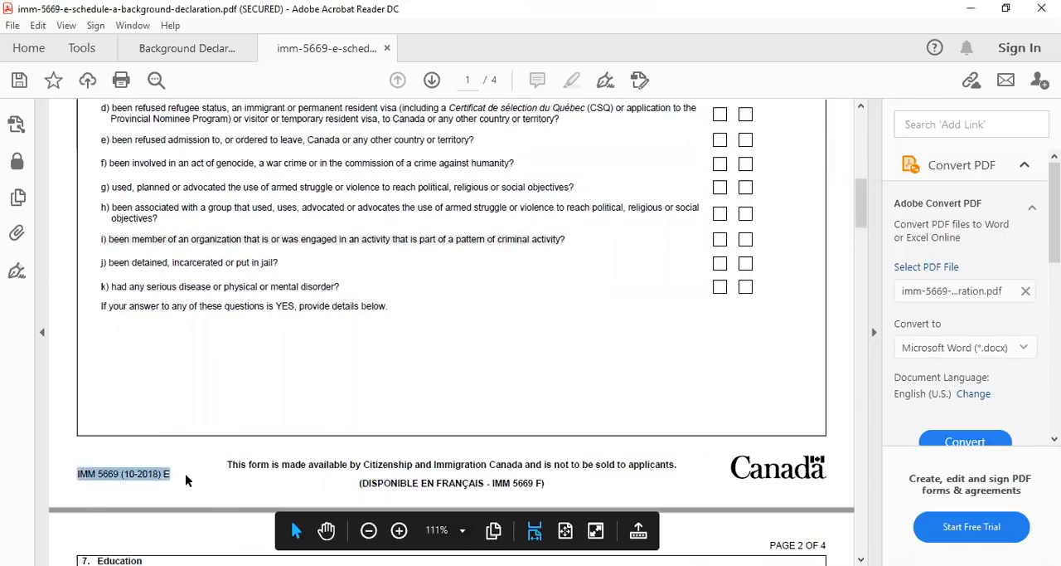
pyautogui.scroll(20, 558, 245)
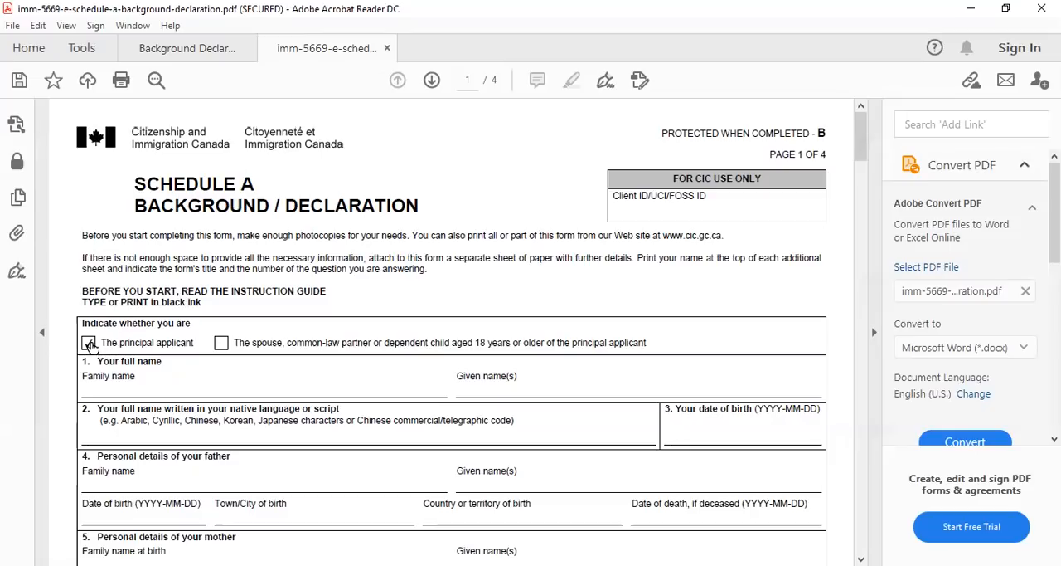
pyautogui.click(121, 384)
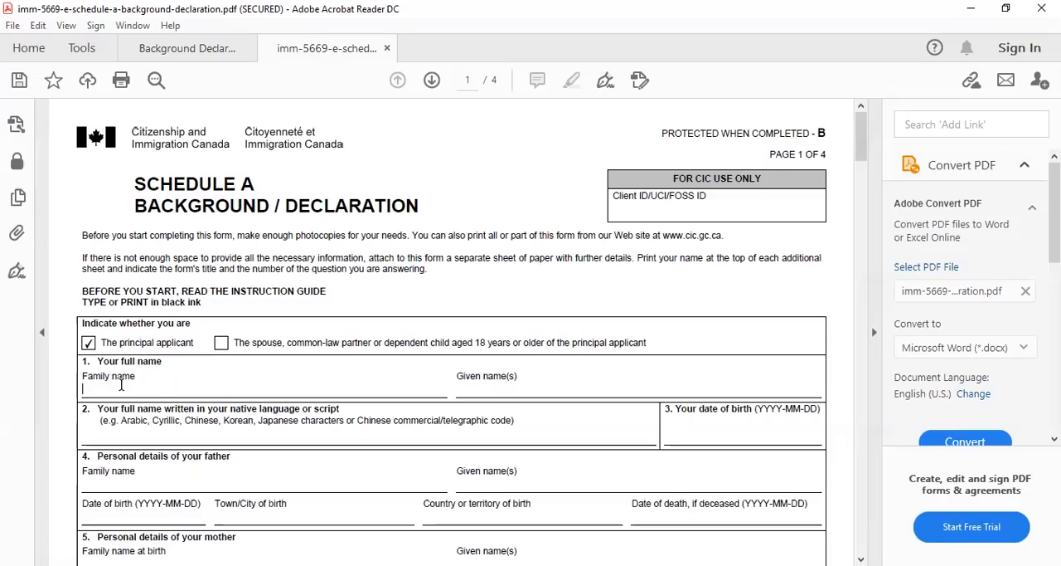
pyautogui.click(498, 386)
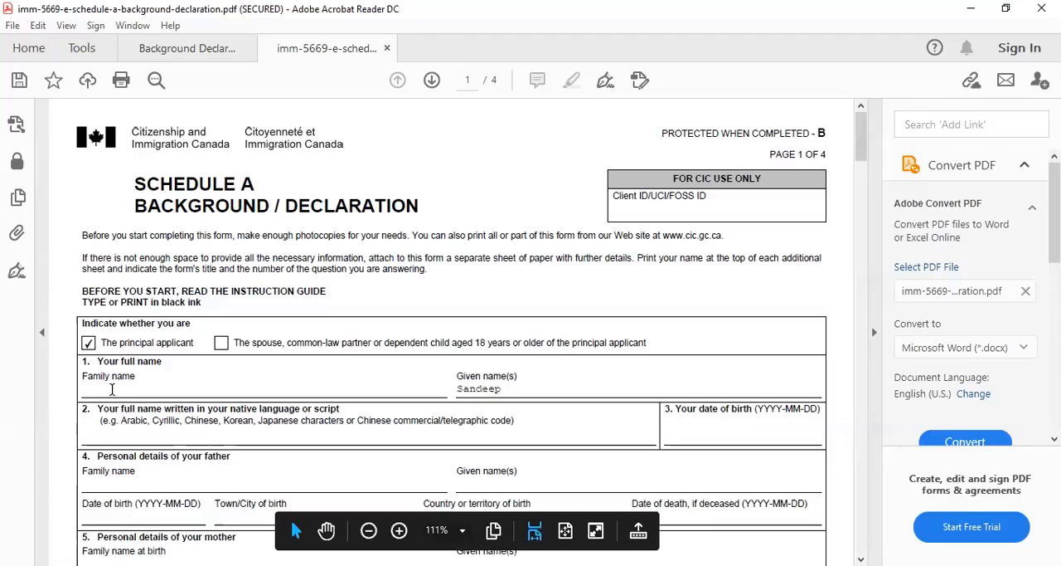
pyautogui.click(112, 389)
# Pick the applicant's date of birth from the calendar in question 3
pyautogui.click(172, 433)
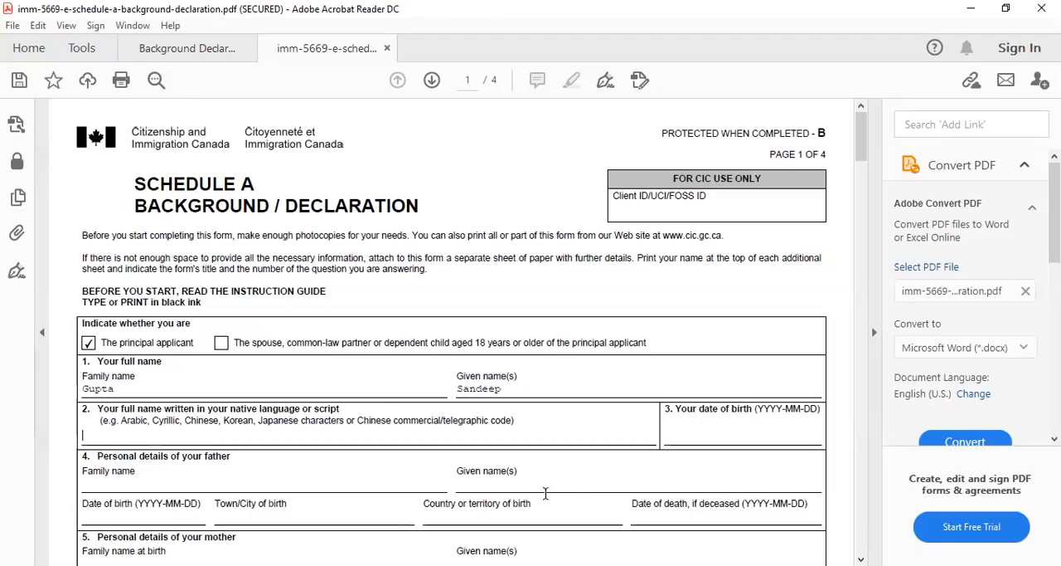
pyautogui.click(715, 441)
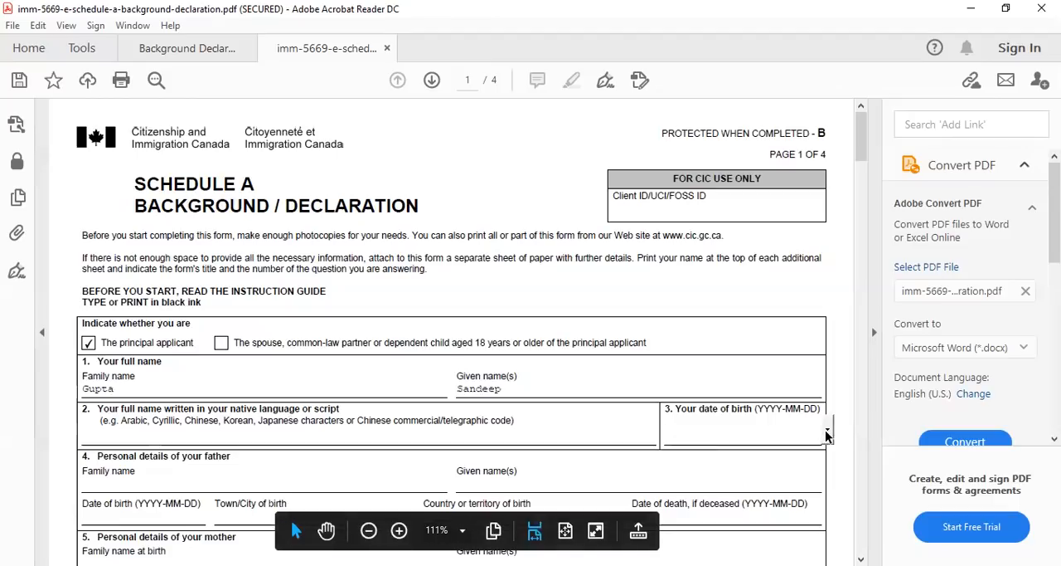
pyautogui.click(830, 431)
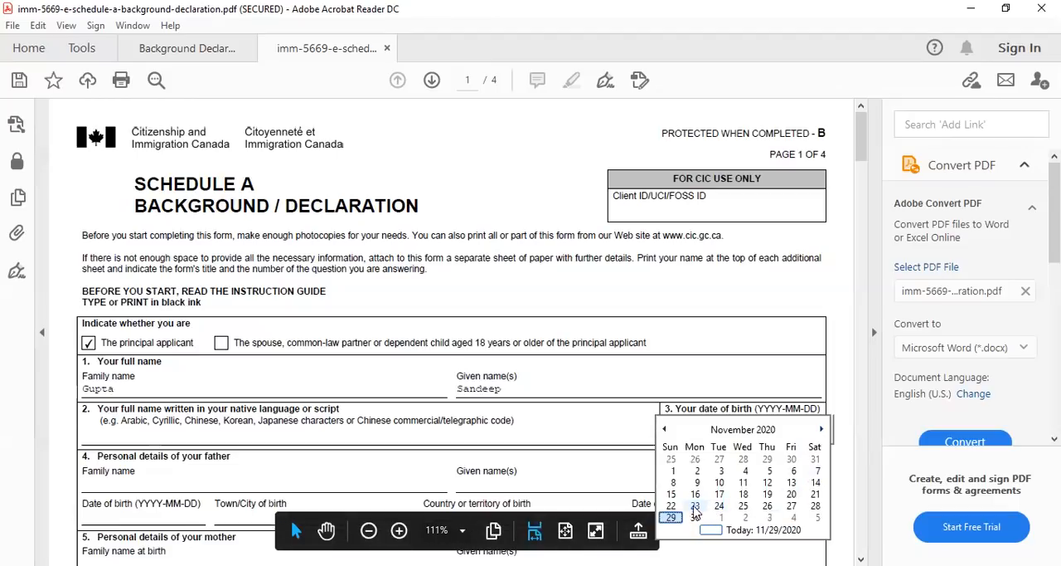
pyautogui.click(663, 517)
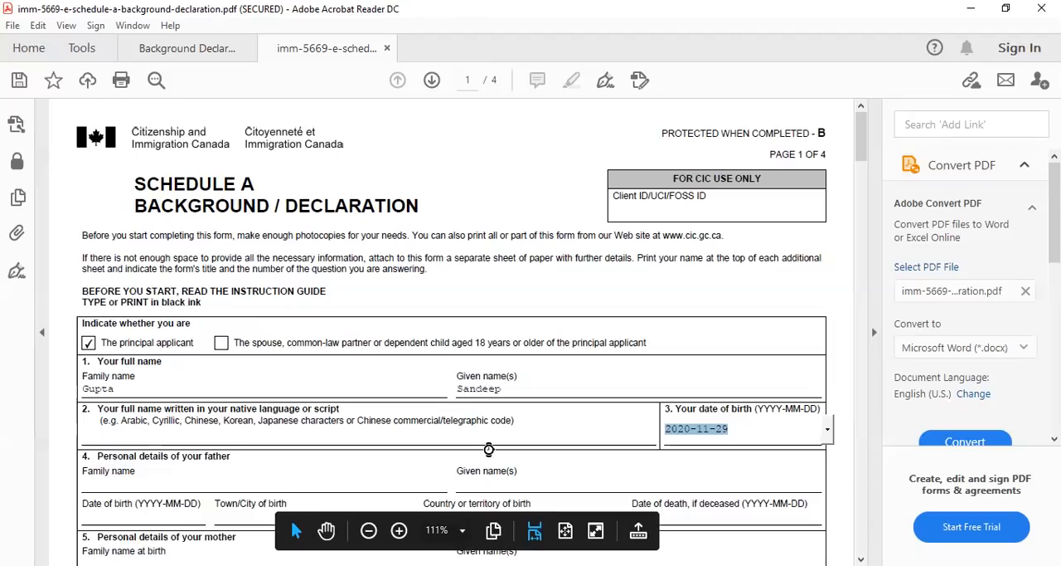
# Pick the father's date of birth from the calendar in question 4
pyautogui.scroll(-2, 431, 402)
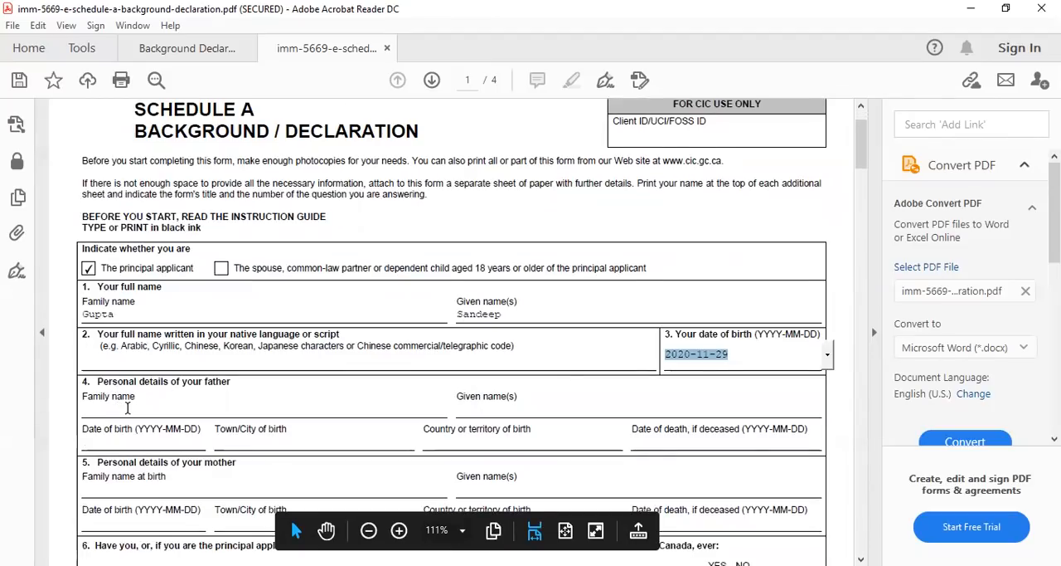
pyautogui.click(481, 411)
pyautogui.click(143, 444)
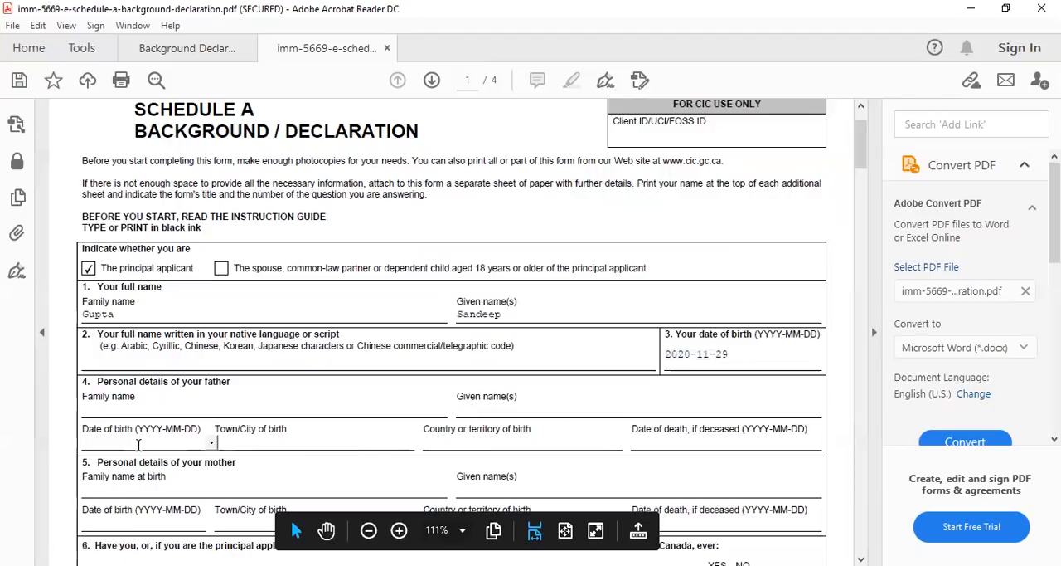
pyautogui.click(211, 442)
pyautogui.click(121, 514)
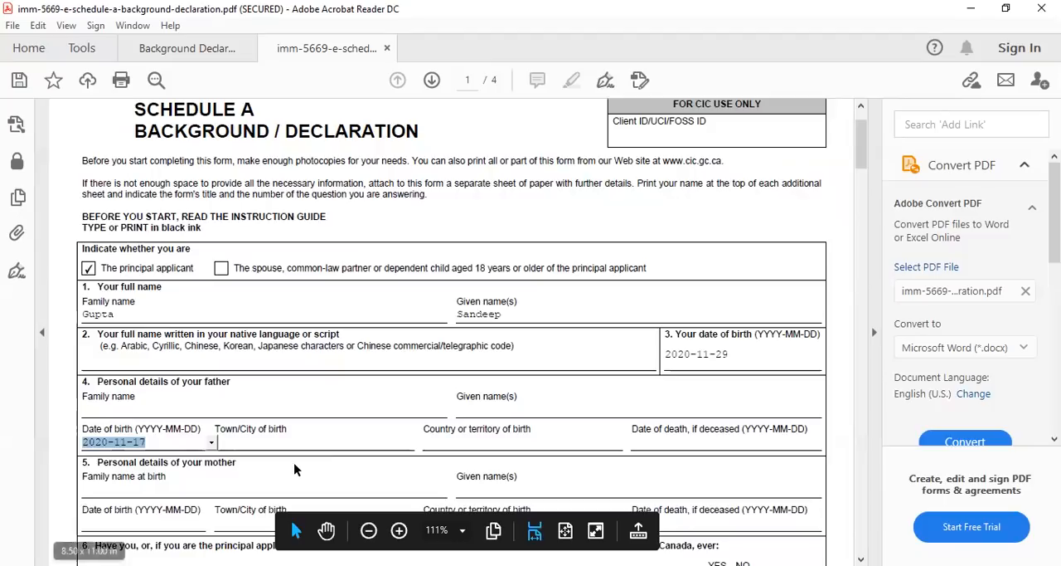
pyautogui.click(292, 444)
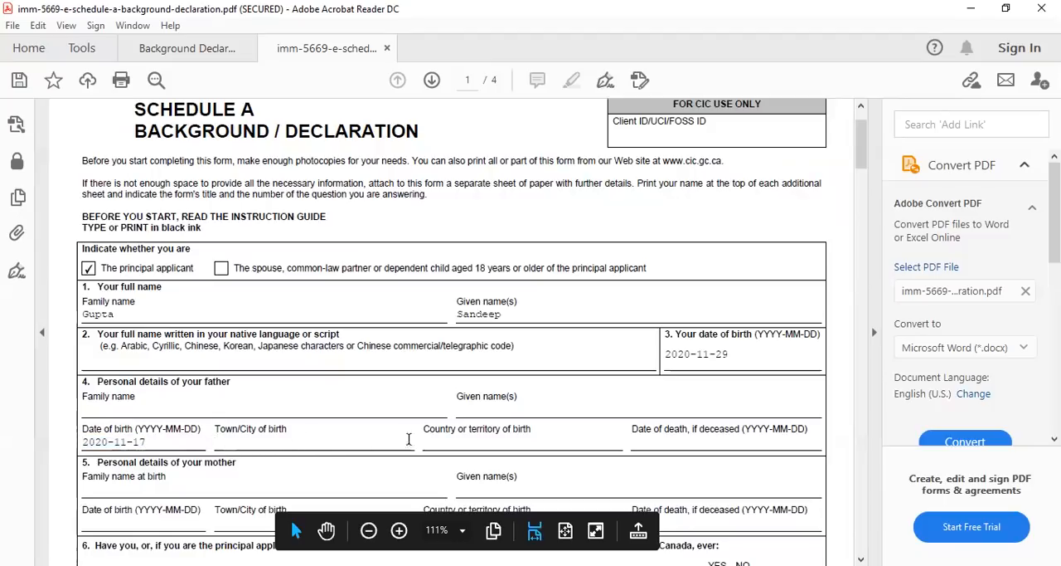
# Enter Not Applicable as the father's date of death in question 4
pyautogui.click(657, 442)
pyautogui.write('Not Applicable')
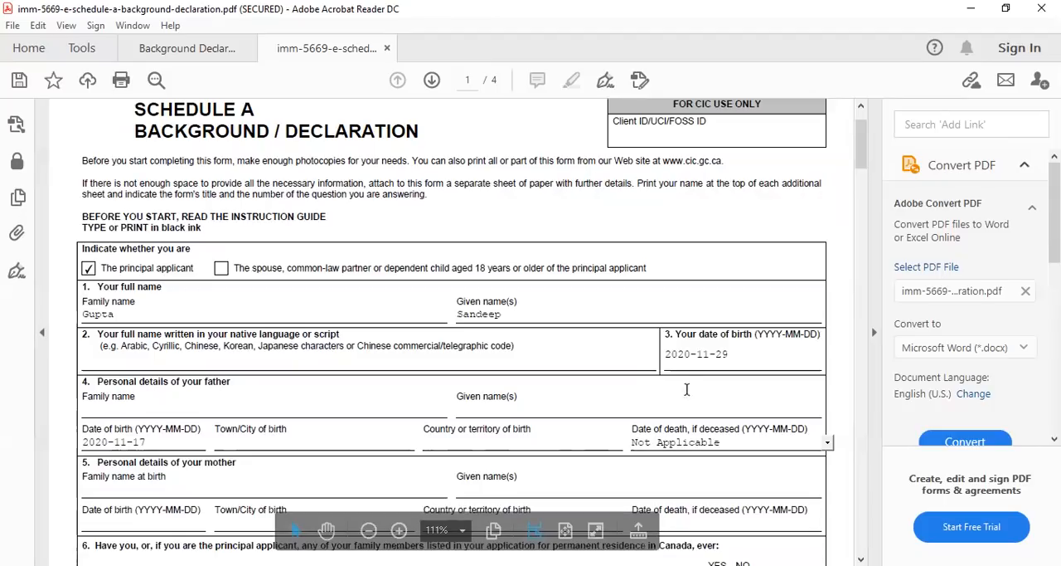
# Enter Not Applicable as the mother's date of death in question 5, dismissing the date format alert
pyautogui.scroll(-3, 681, 382)
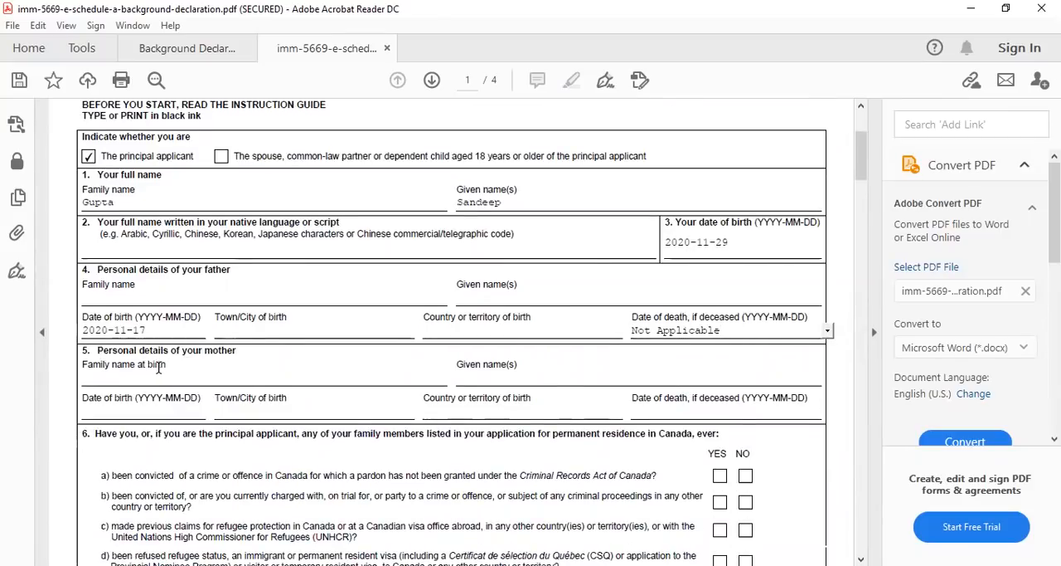
pyautogui.click(675, 412)
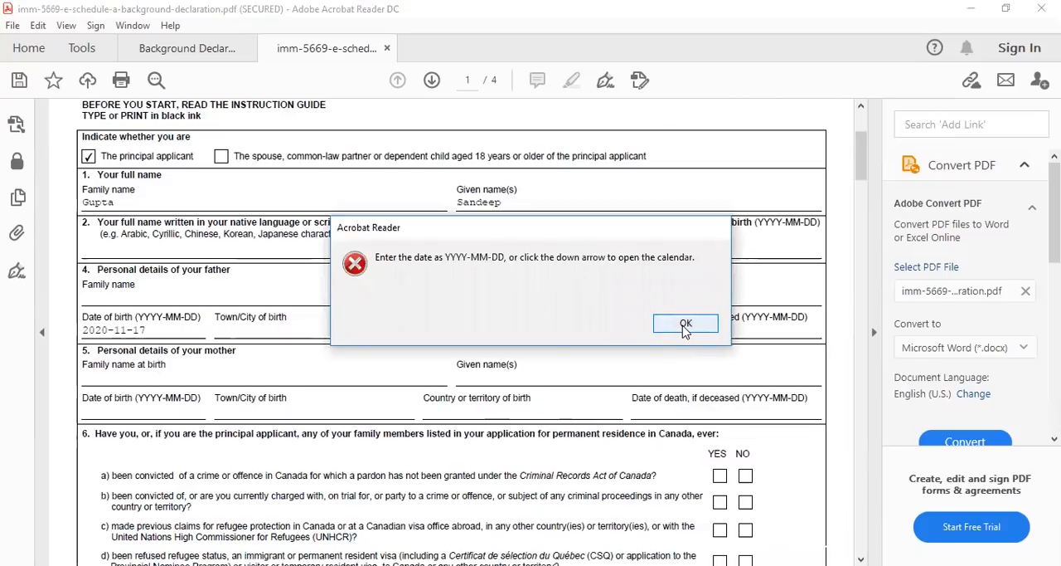
pyautogui.click(685, 324)
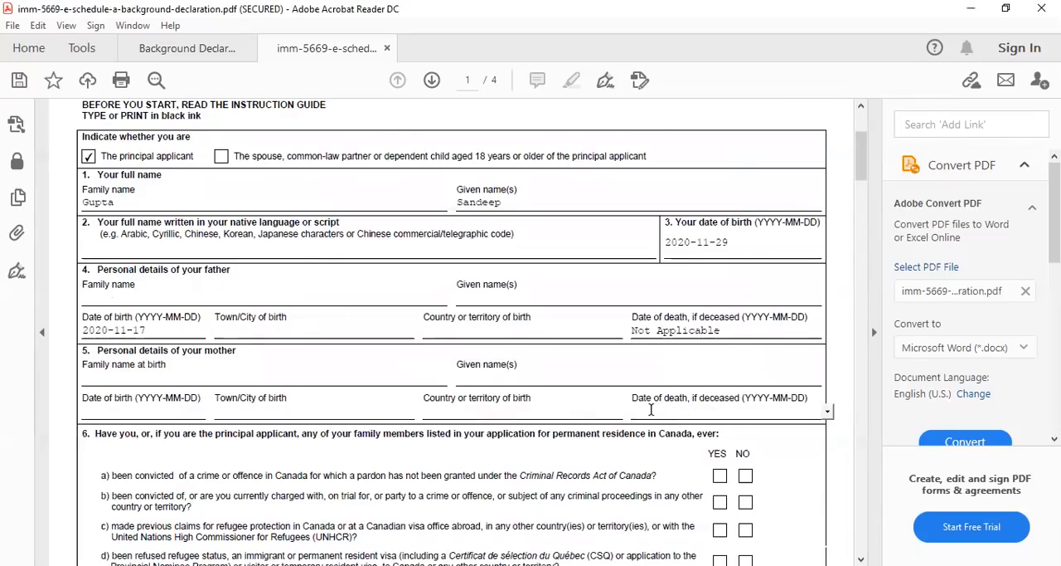
pyautogui.write('Not ')
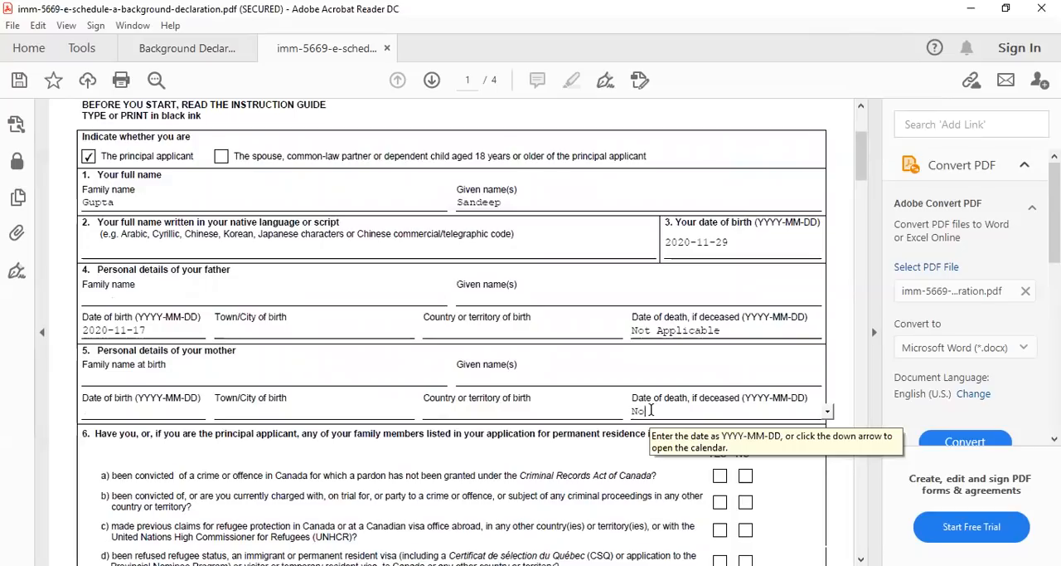
pyautogui.write('Applicable')
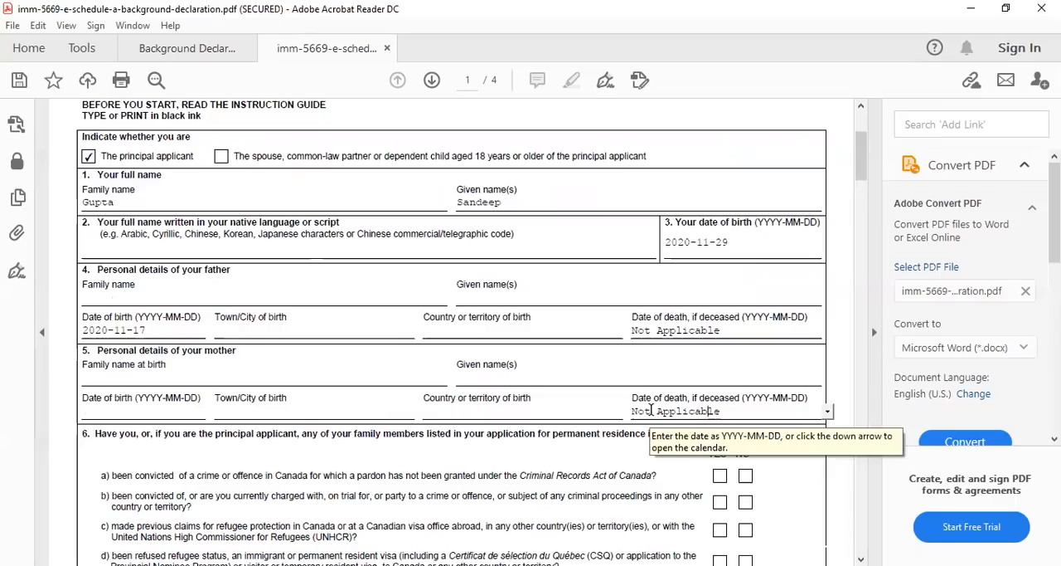
# Answer No to all of the background questions a) to k) in question 6, dismissing the date format alert
pyautogui.scroll(-4, 583, 422)
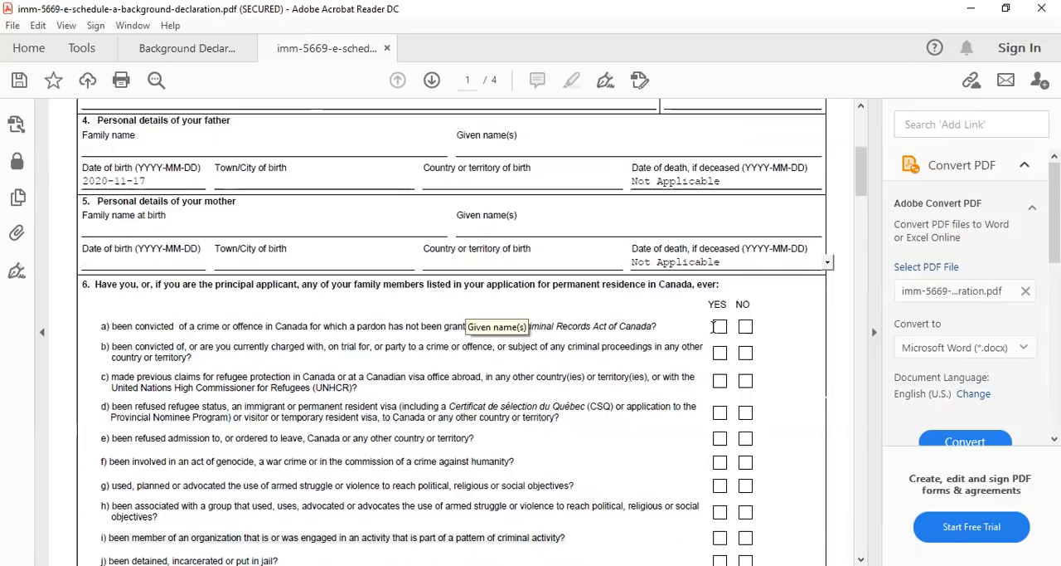
pyautogui.scroll(-2, 228, 373)
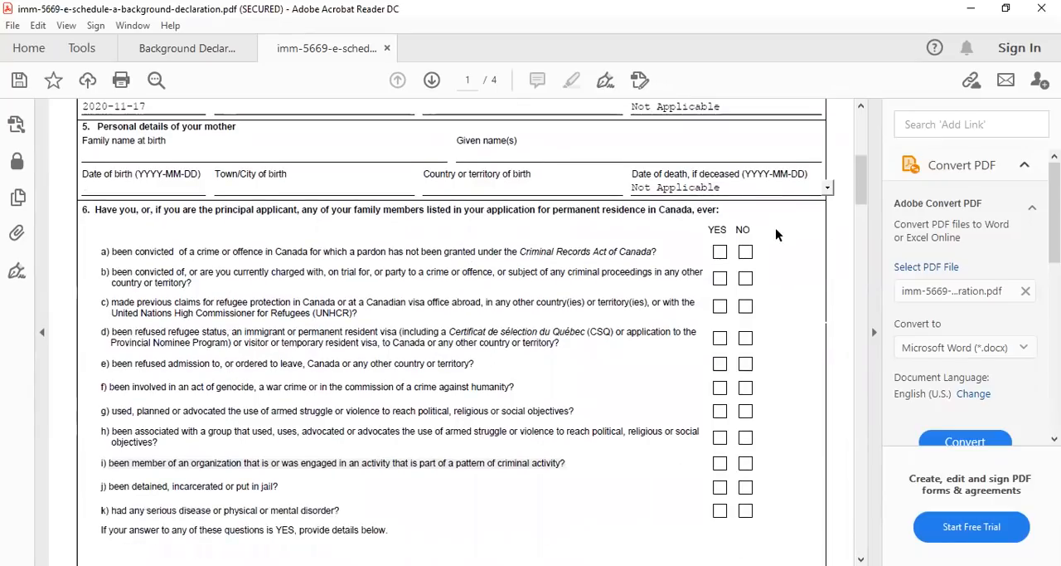
pyautogui.click(745, 253)
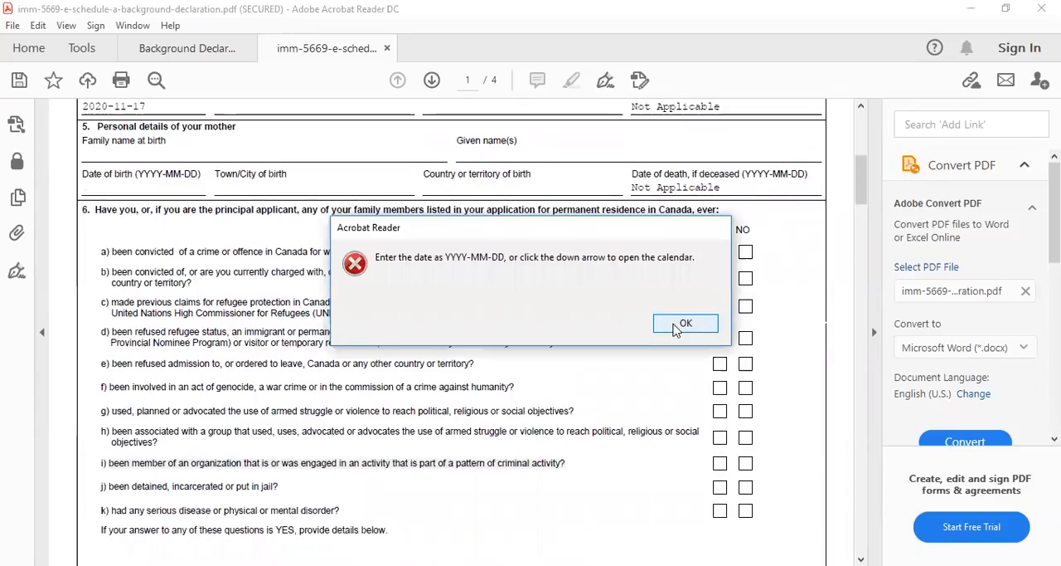
pyautogui.click(681, 324)
pyautogui.click(745, 279)
pyautogui.click(746, 306)
pyautogui.click(745, 338)
pyautogui.click(745, 363)
pyautogui.click(746, 388)
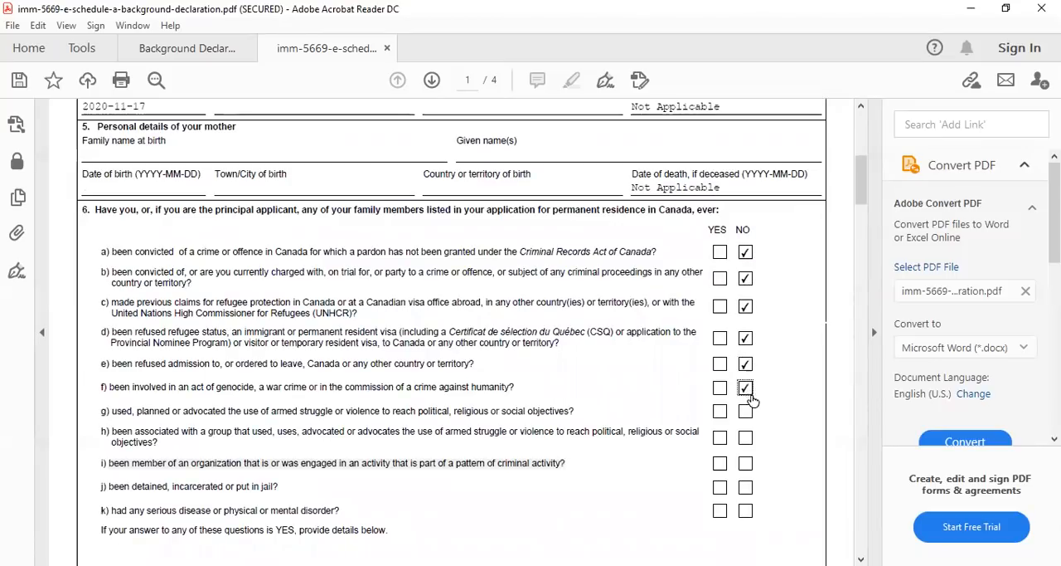
pyautogui.click(745, 411)
pyautogui.click(745, 437)
pyautogui.click(745, 463)
pyautogui.click(745, 487)
pyautogui.click(745, 511)
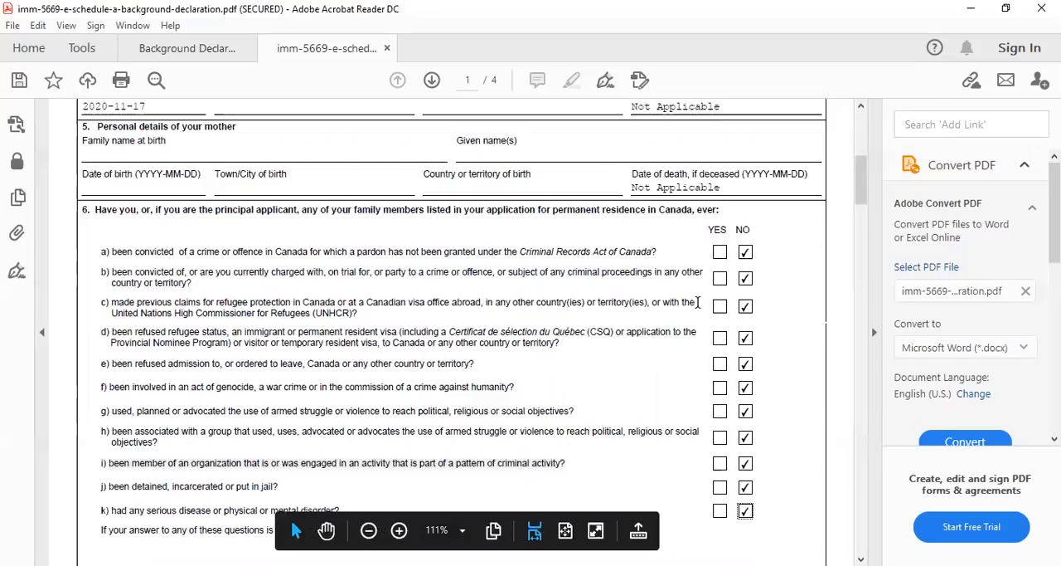
pyautogui.scroll(-6, 728, 271)
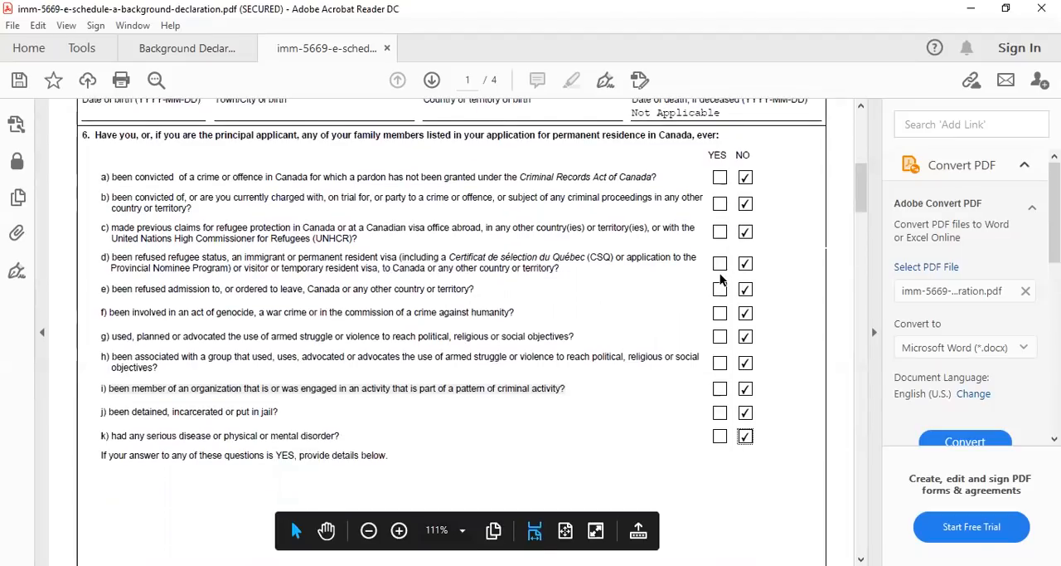
pyautogui.scroll(-4, 718, 278)
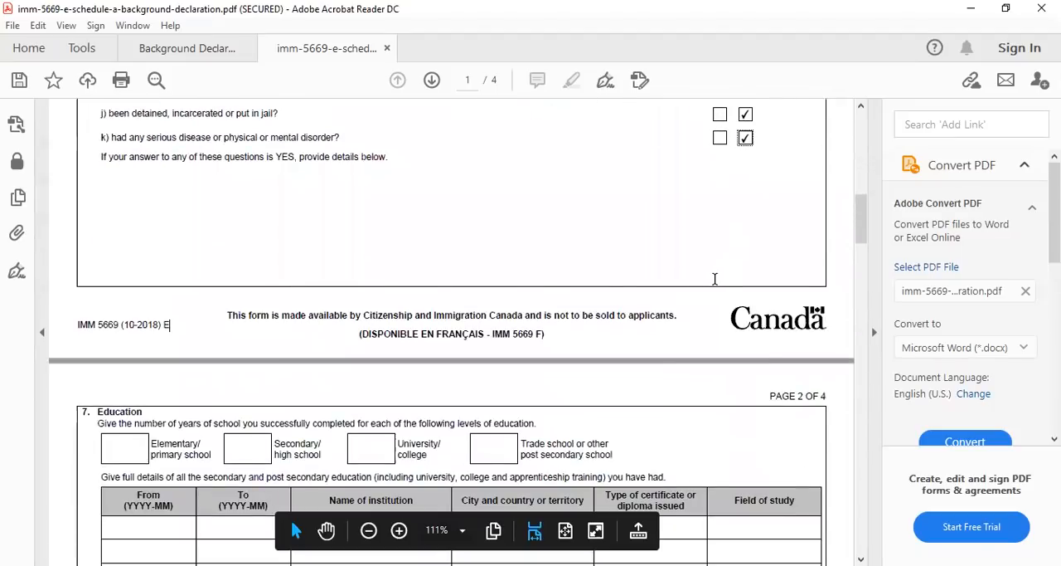
pyautogui.scroll(-2, 716, 284)
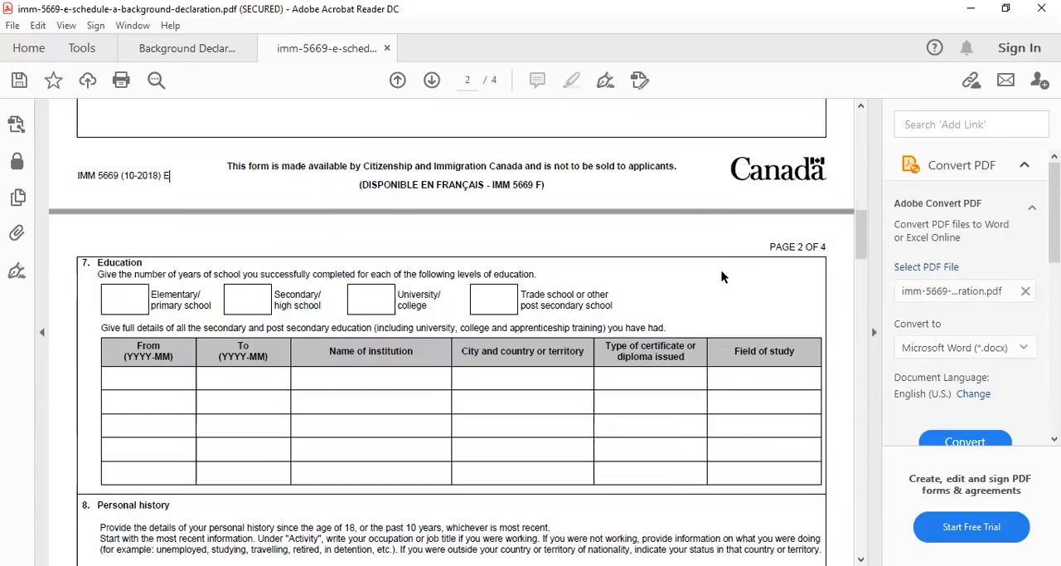
pyautogui.click(482, 309)
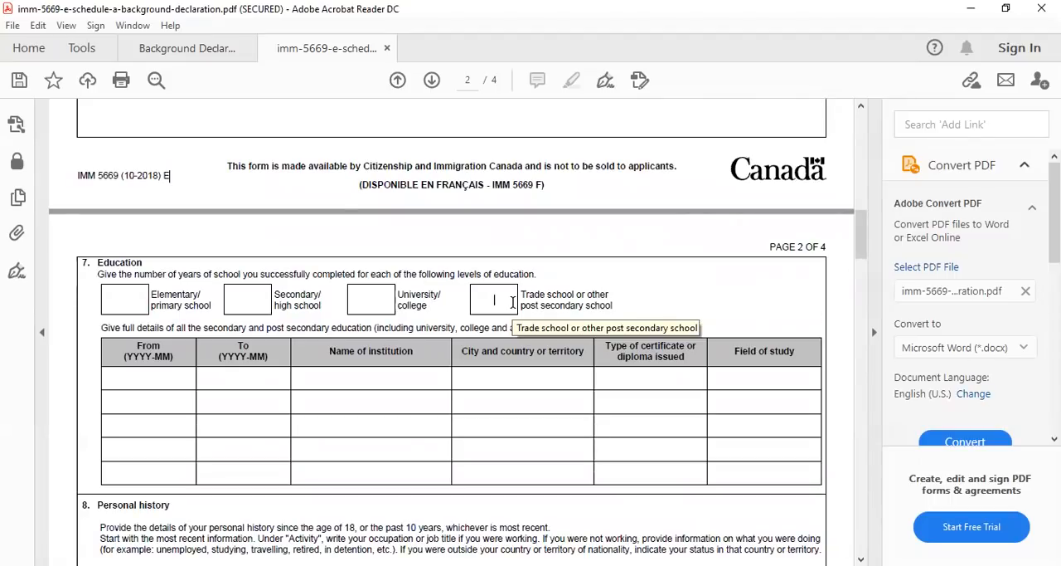
pyautogui.write('6')
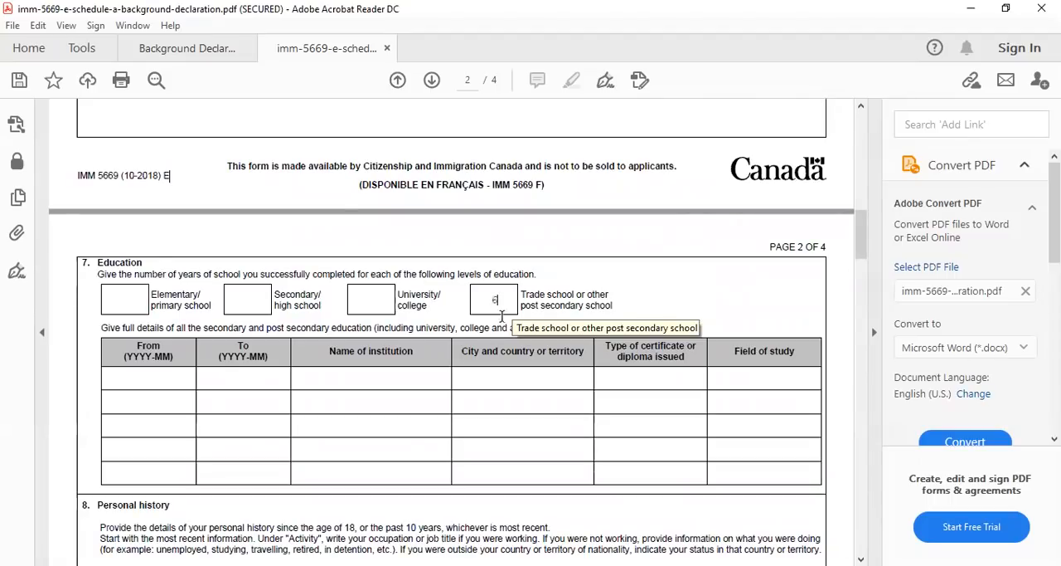
pyautogui.click(366, 305)
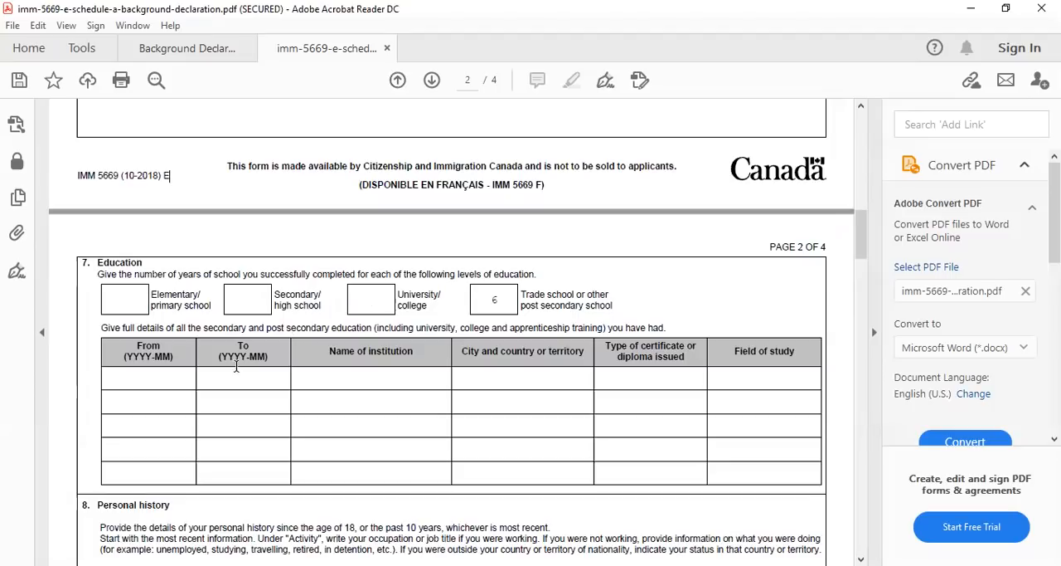
pyautogui.click(496, 300)
pyautogui.press('BackSpace')
# In question 7, enter 6 years of university/college, 4 years of secondary school and 8 years of elementary school
pyautogui.hotkey('shift', 'Tab')
pyautogui.write('6')
pyautogui.hotkey('shift', 'Tab')
pyautogui.write('4')
pyautogui.write('8')
pyautogui.click(163, 378)
pyautogui.click(368, 378)
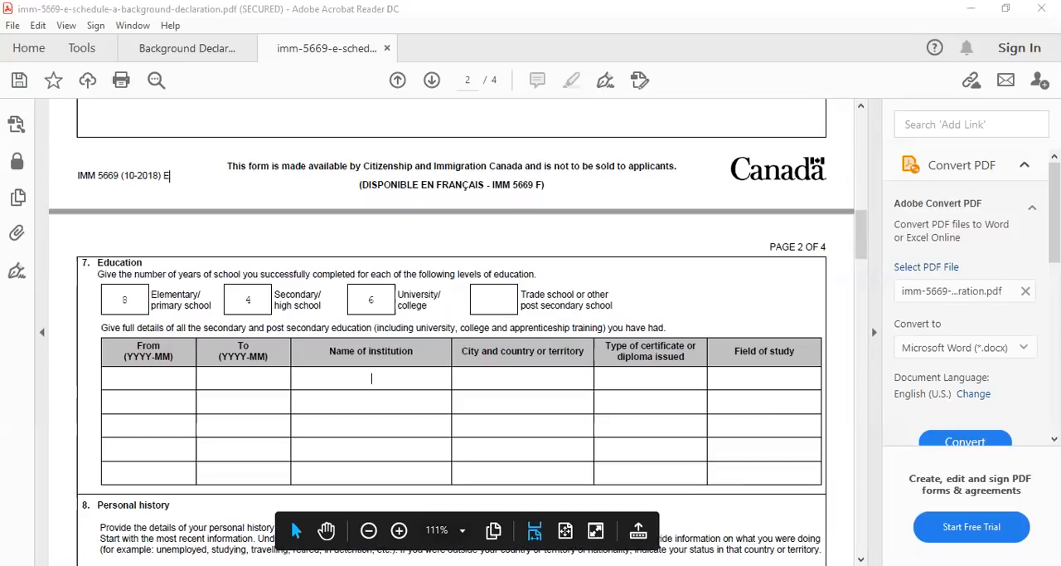
# View the Question 7 detailed education sheet in the Background Declaration PDF and return to the Schedule A form
pyautogui.click(571, 503)
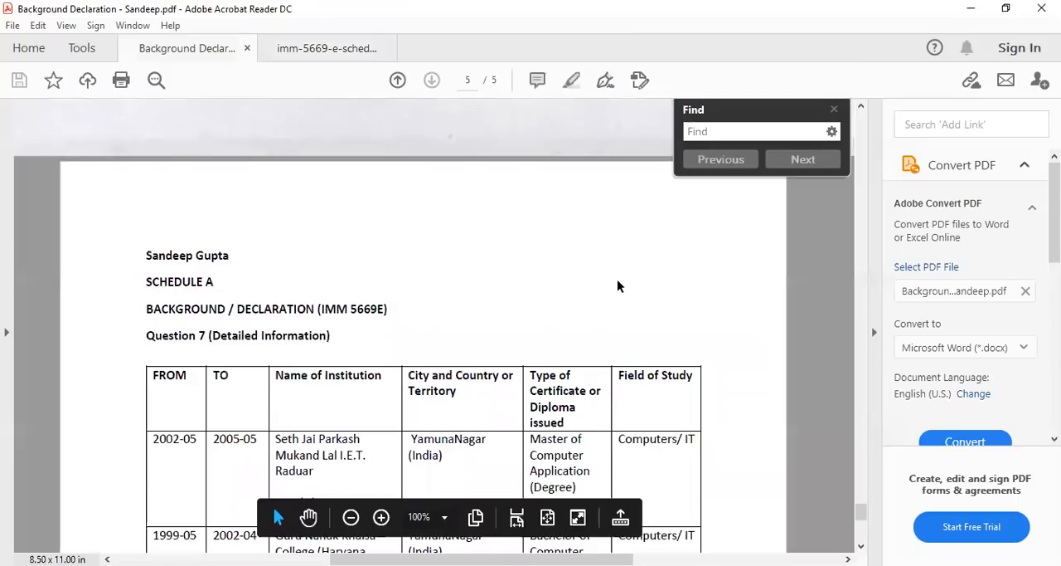
pyautogui.scroll(-1, 619, 284)
pyautogui.scroll(1, 575, 300)
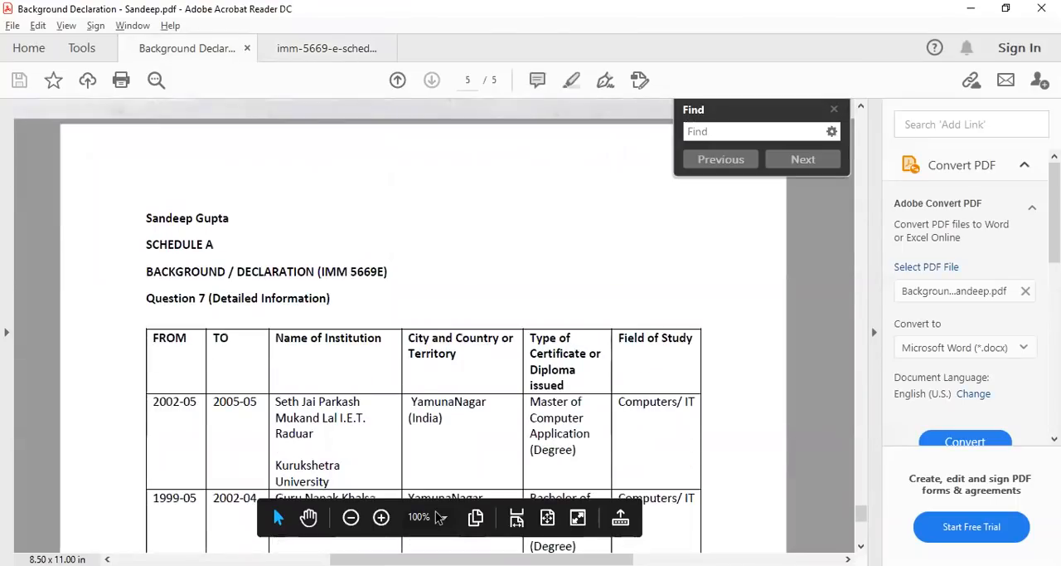
pyautogui.hotkey('alt', 'Tab')
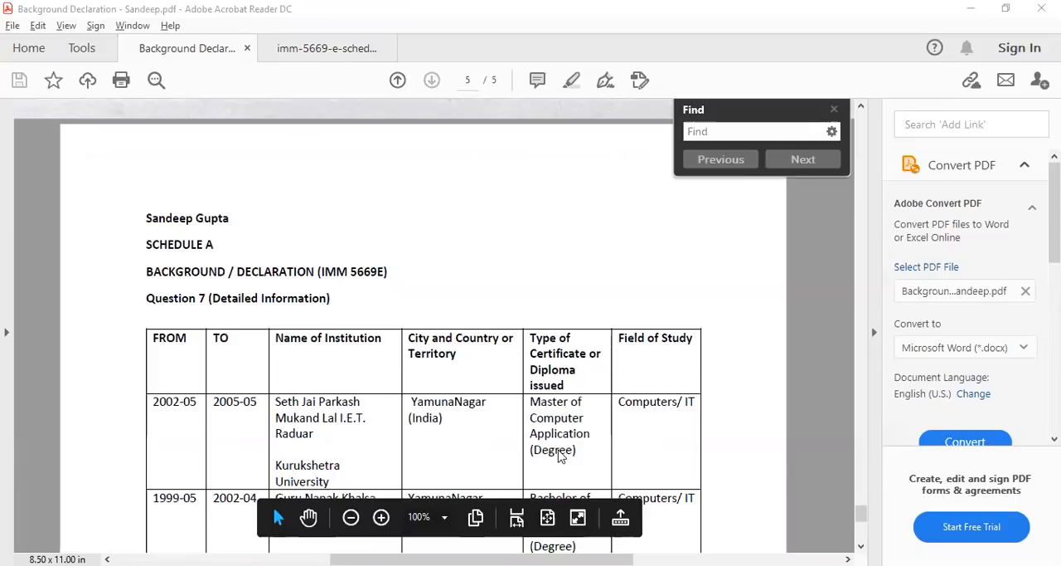
pyautogui.hotkey('ctrl', 'Tab')
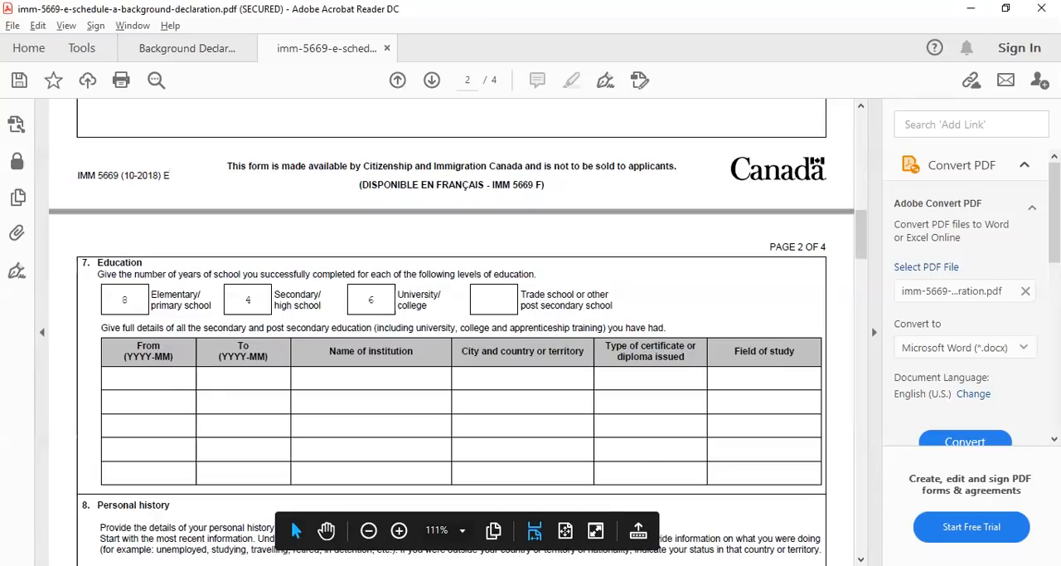
# Return to the Background Declaration PDF and highlight the institution and degree details in the first education row
pyautogui.hotkey('ctrl', 'Tab')
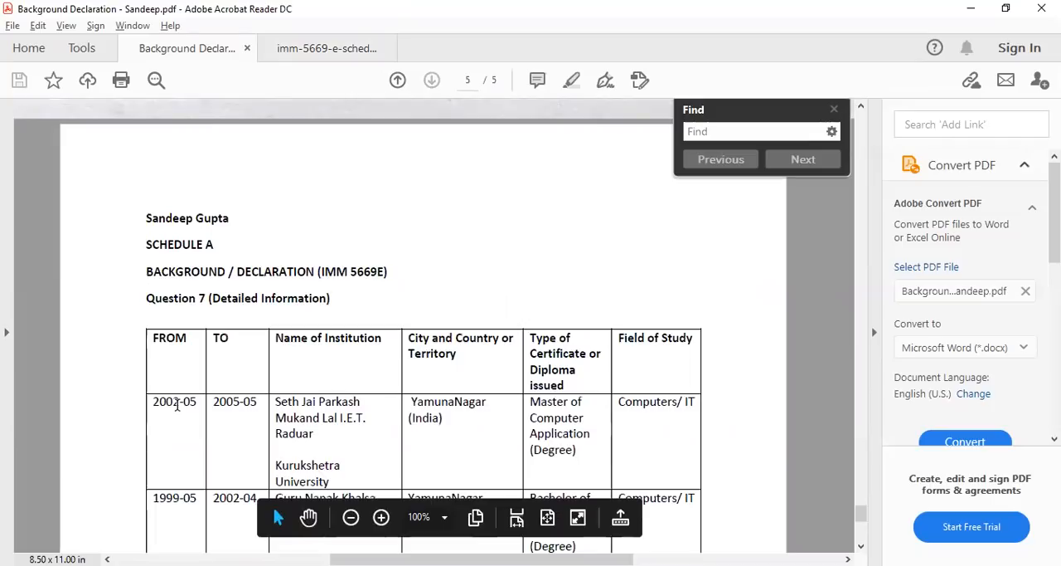
pyautogui.click(279, 404)
pyautogui.moveTo(325, 439); pyautogui.dragTo(466, 415)
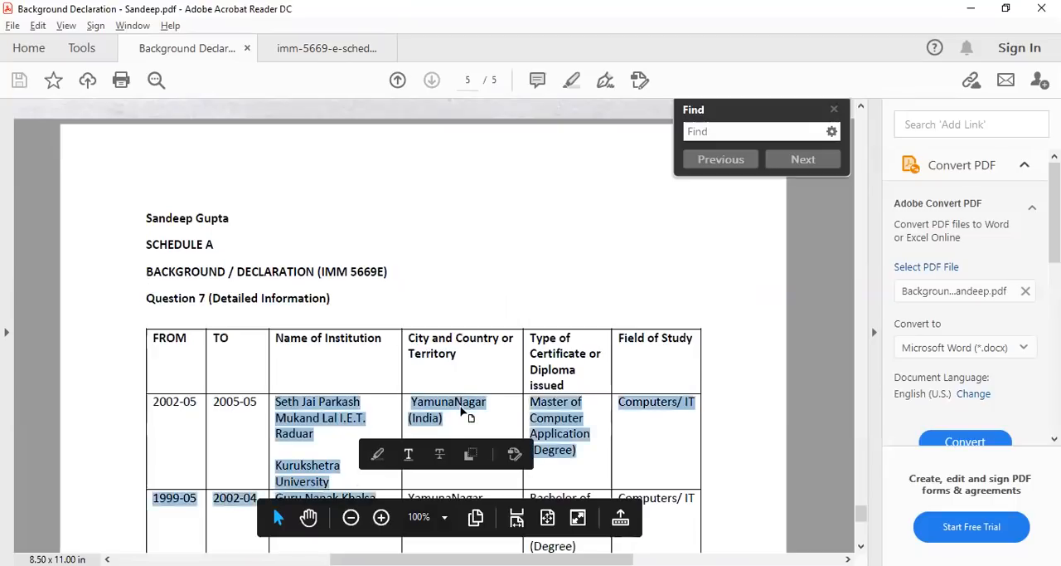
# Review the remaining education rows of the Question 7 sheet, highlighting the second row's dates and institution name
pyautogui.click(462, 407)
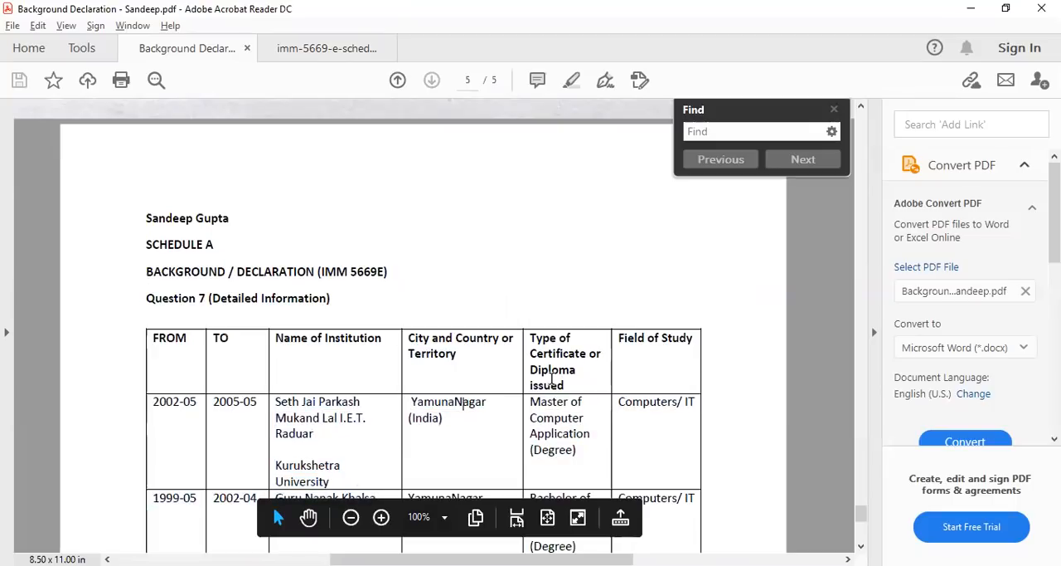
pyautogui.moveTo(583, 451); pyautogui.dragTo(533, 406)
pyautogui.click(571, 439)
pyautogui.scroll(-1, 645, 386)
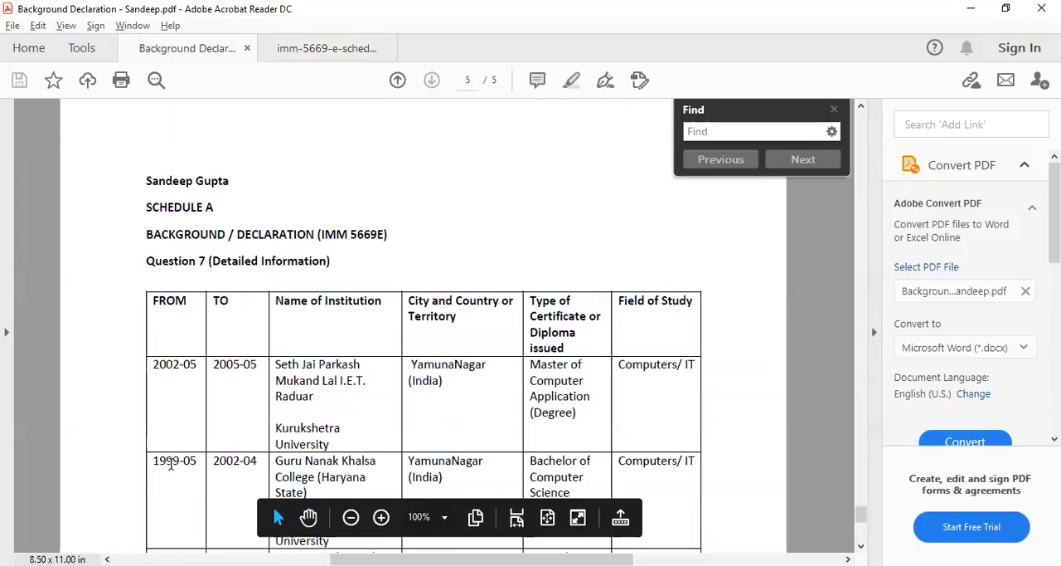
pyautogui.moveTo(168, 464); pyautogui.dragTo(262, 466)
pyautogui.scroll(-1, 487, 388)
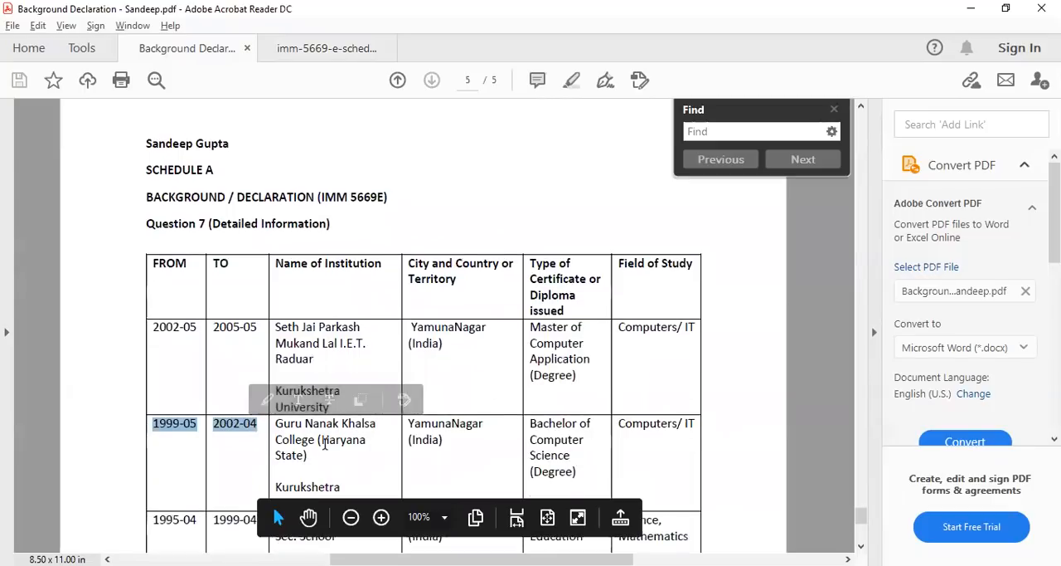
pyautogui.moveTo(277, 424); pyautogui.dragTo(348, 473)
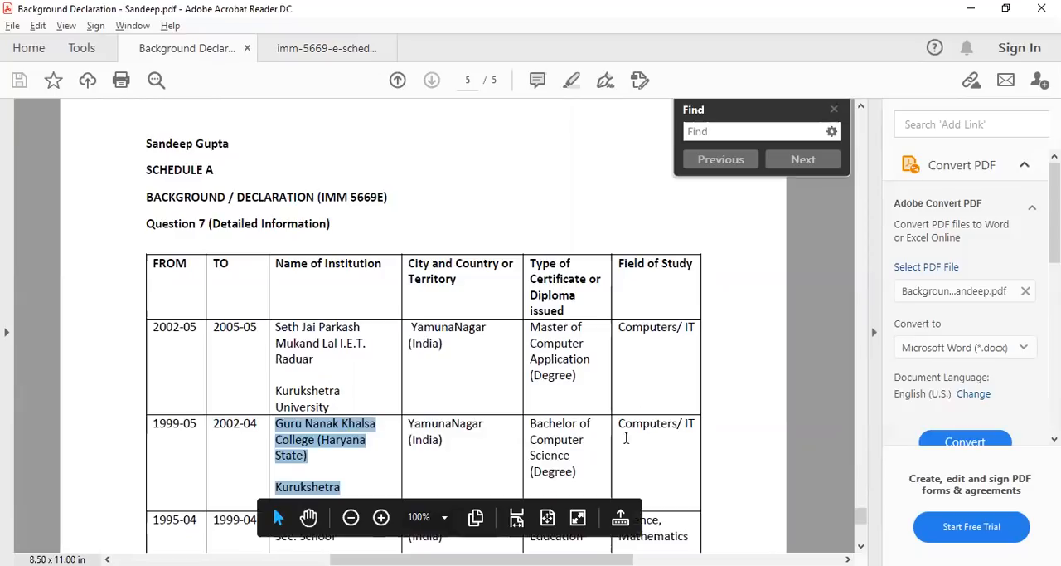
pyautogui.scroll(-3, 661, 407)
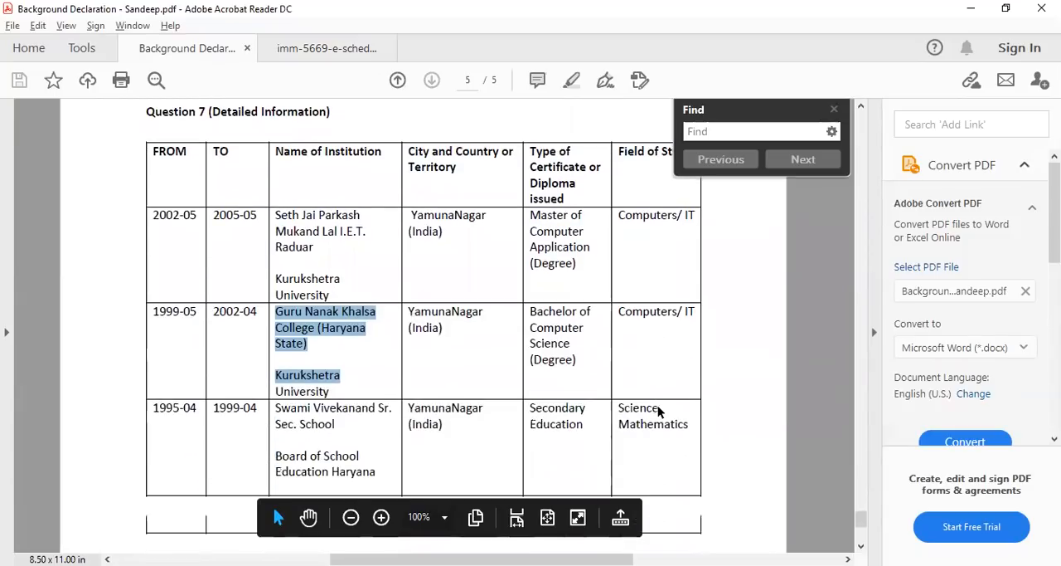
pyautogui.scroll(2, 659, 410)
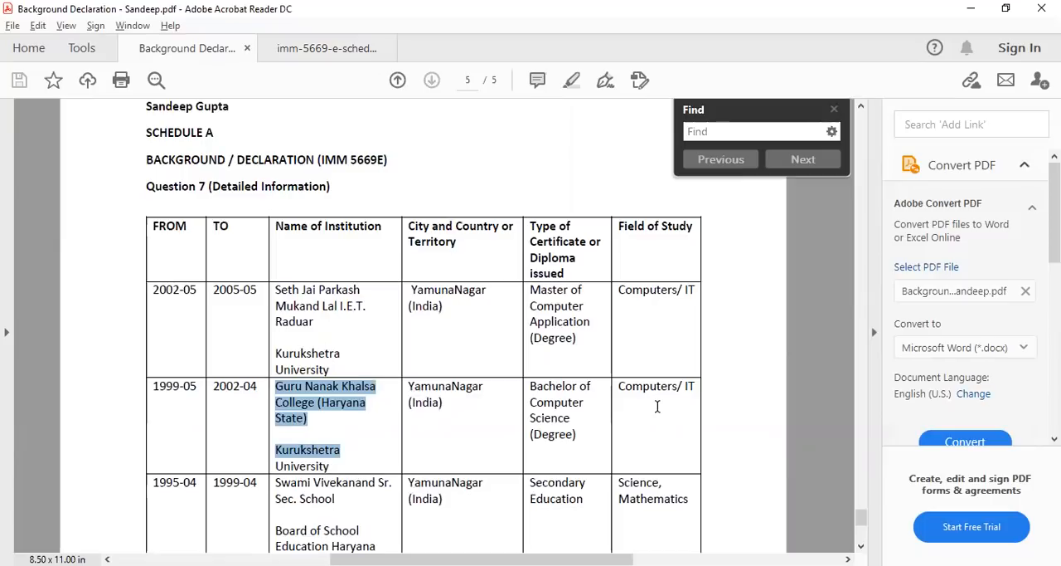
pyautogui.scroll(1, 339, 311)
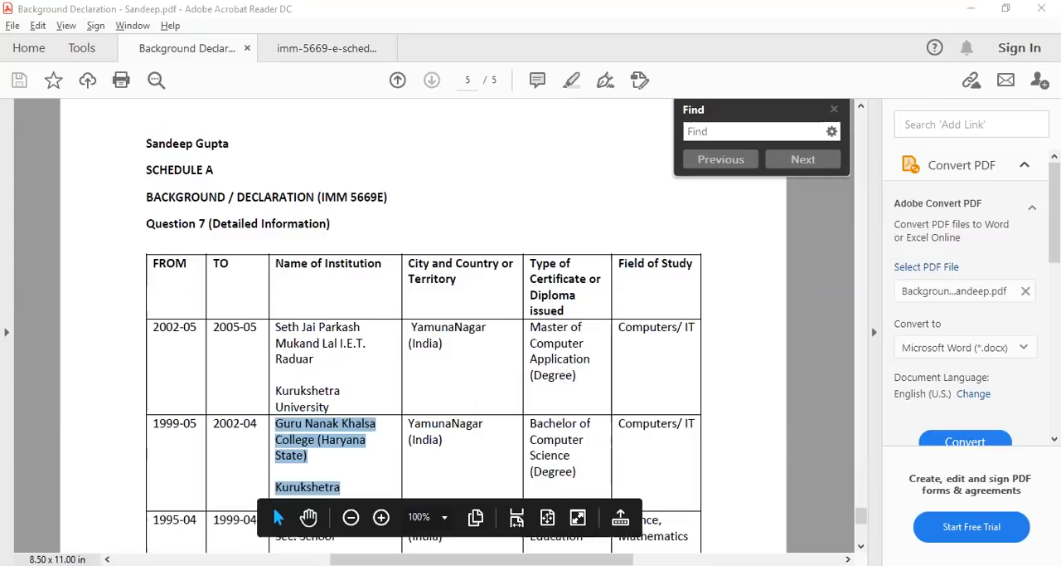
# Switch to the Schedule A form and view the instructions about attaching a separate sheet at the start of page 1
pyautogui.hotkey('ctrl', 'Tab')
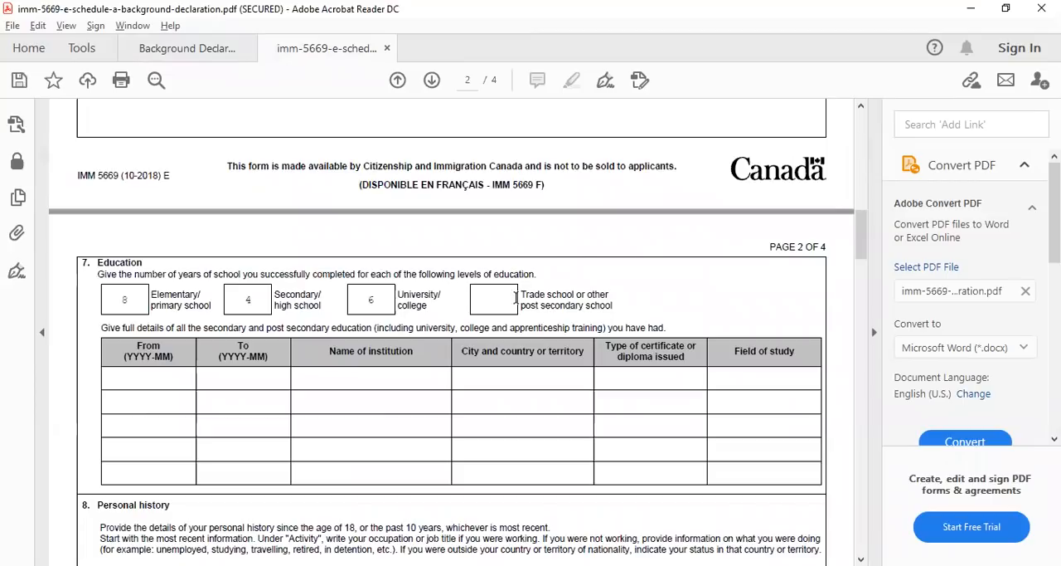
pyautogui.scroll(10, 498, 285)
pyautogui.scroll(5, 498, 284)
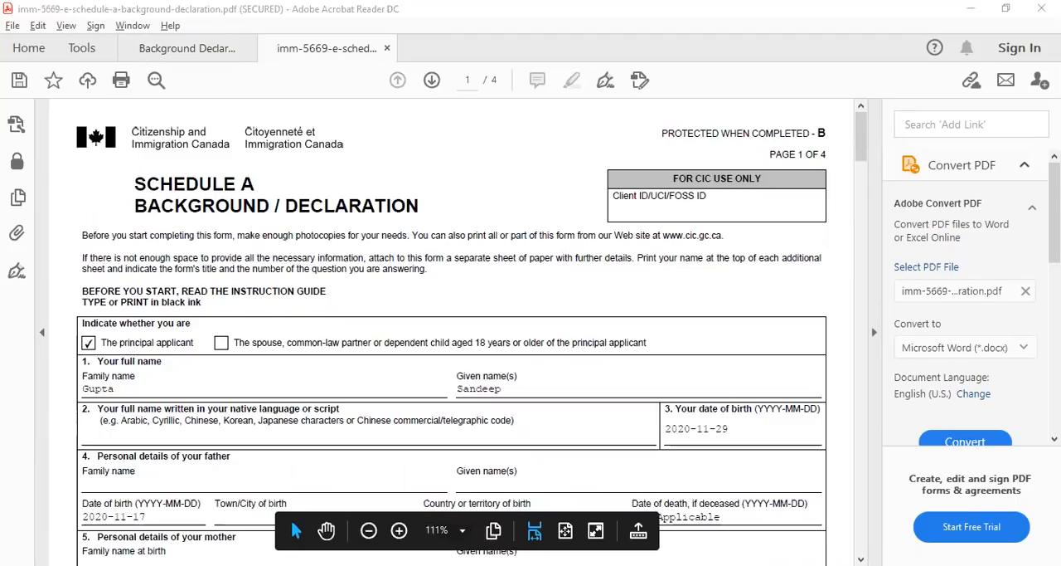
# Return to the Background Declaration PDF and highlight the applicant's name, the form title and the Question 7 heading on the detail sheet
pyautogui.hotkey('ctrl', 'Tab')
pyautogui.moveTo(146, 145); pyautogui.dragTo(230, 145)
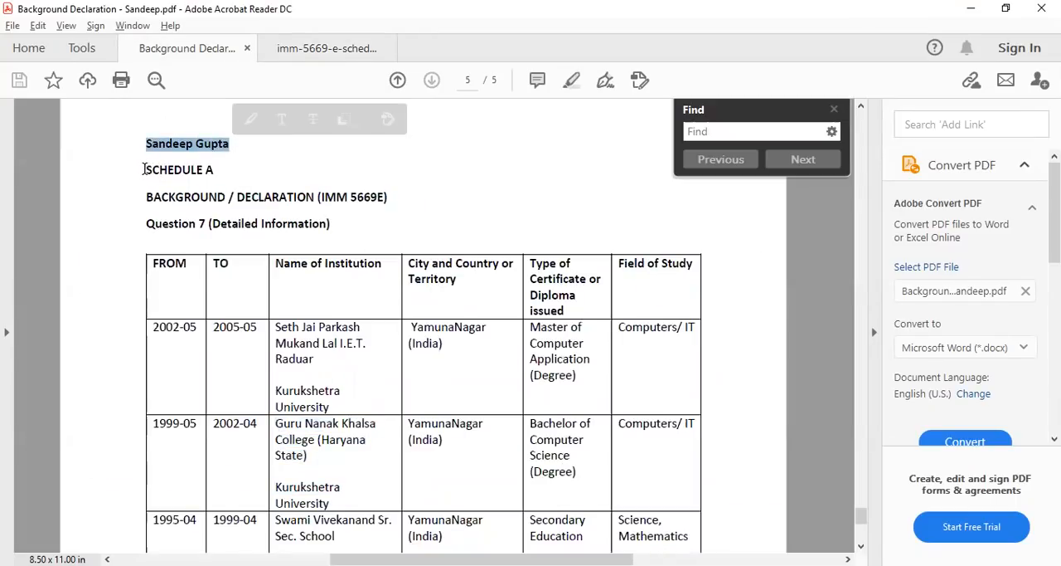
pyautogui.moveTo(144, 169); pyautogui.dragTo(387, 197)
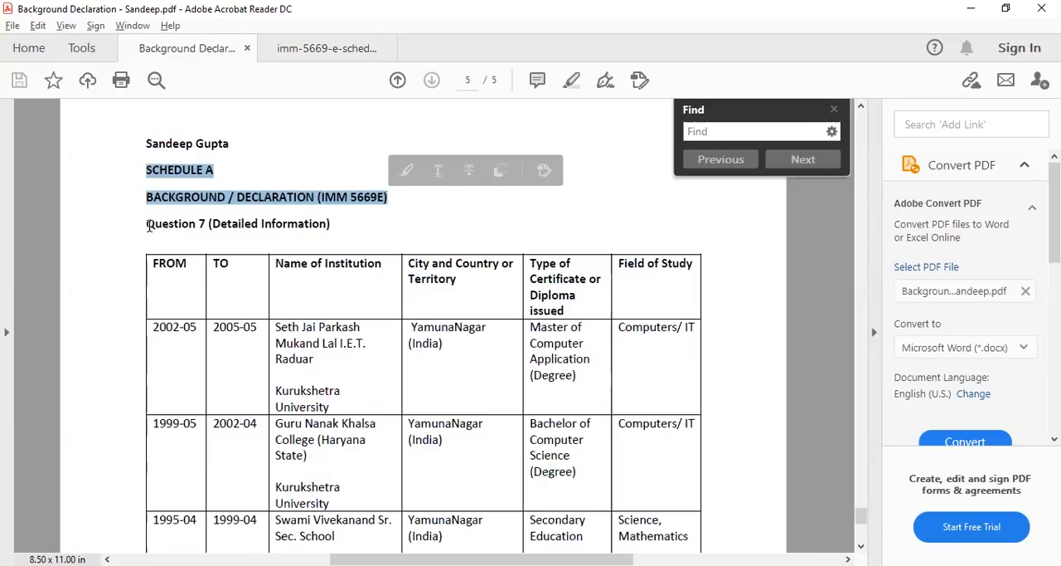
pyautogui.moveTo(146, 224); pyautogui.dragTo(331, 229)
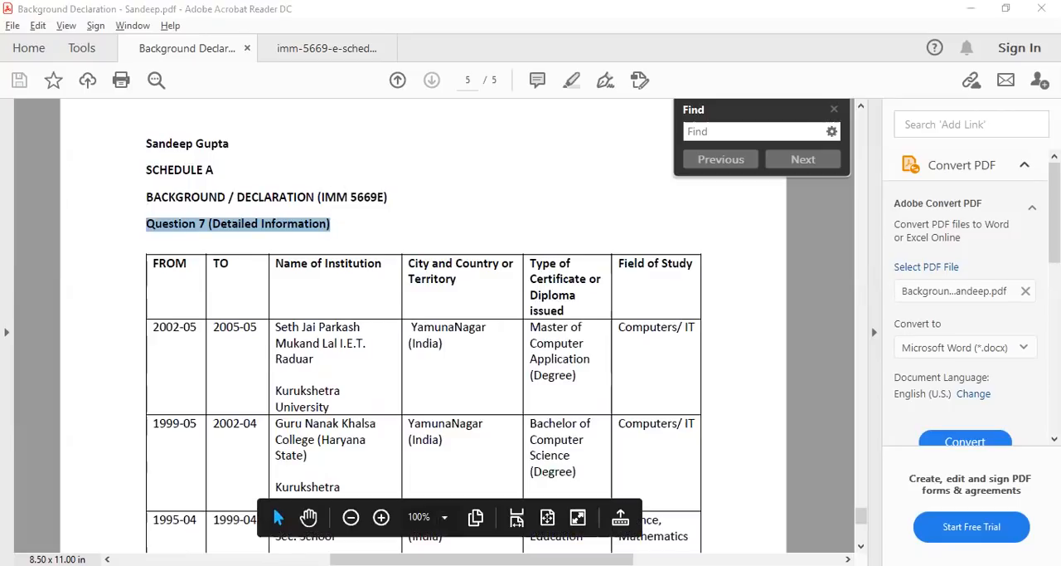
# Go back to the Schedule A form and read the question 8 Personal history instructions, highlighting the part on the most recent information
pyautogui.hotkey('ctrl', 'Tab')
pyautogui.scroll(-15, 336, 350)
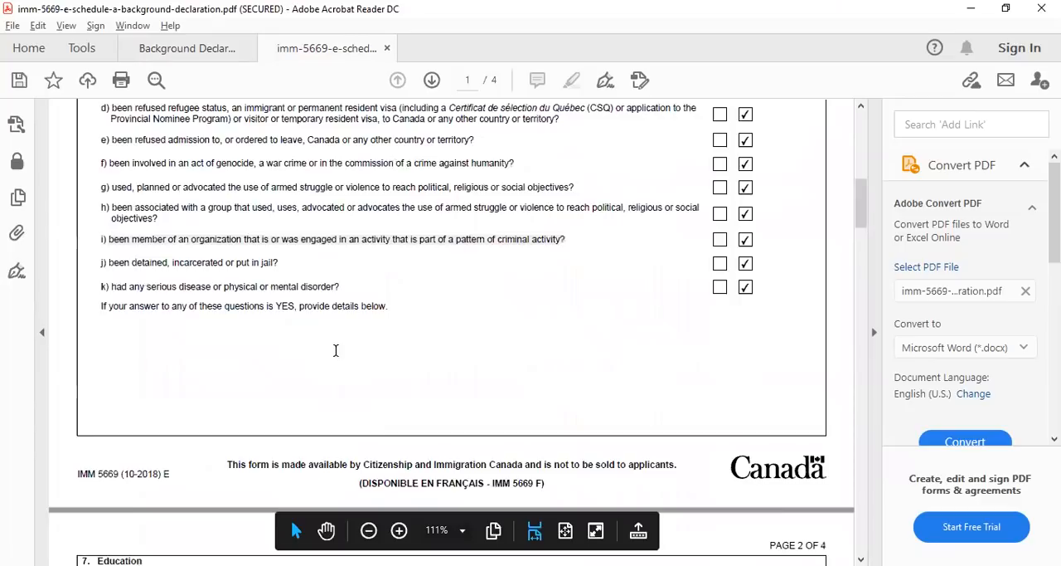
pyautogui.scroll(-8, 336, 350)
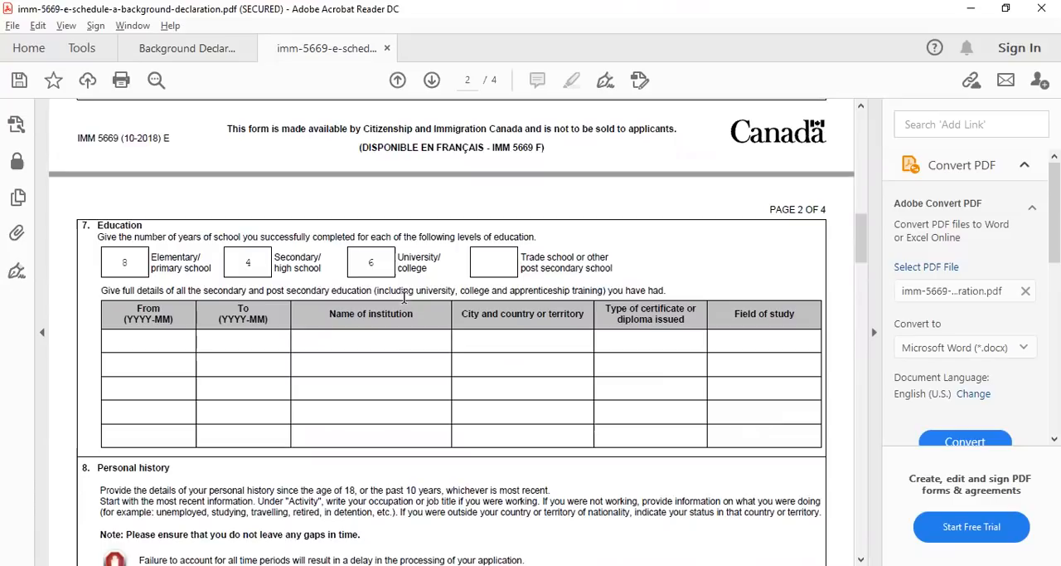
pyautogui.click(391, 341)
pyautogui.scroll(-2, 452, 388)
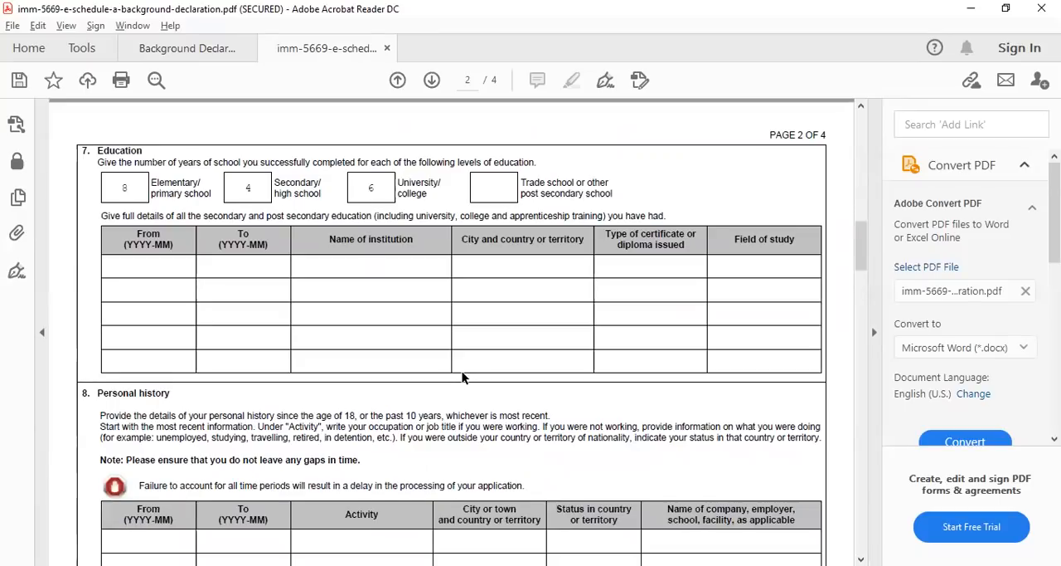
pyautogui.scroll(-2, 462, 379)
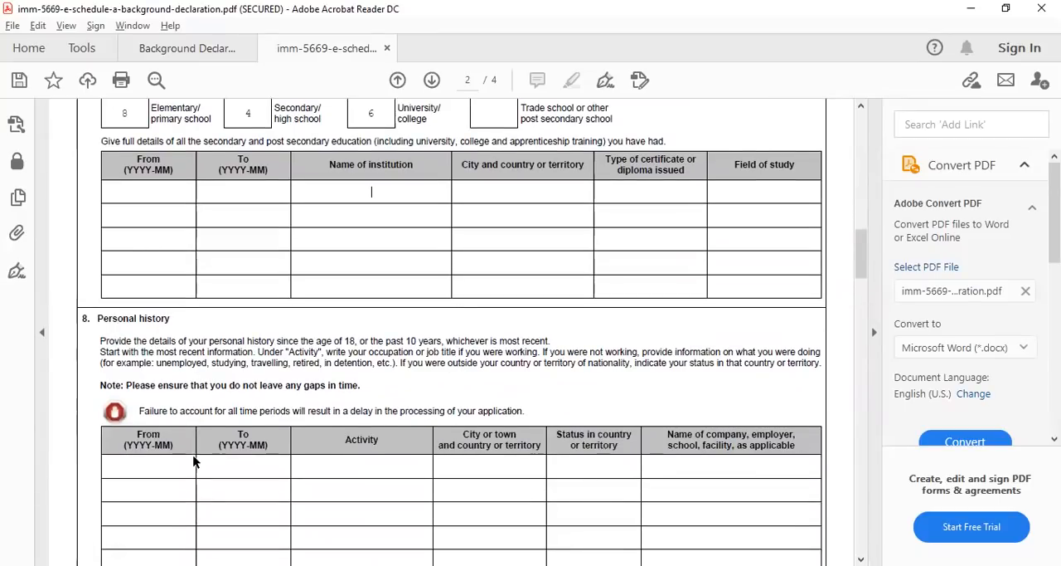
pyautogui.scroll(-2, 193, 462)
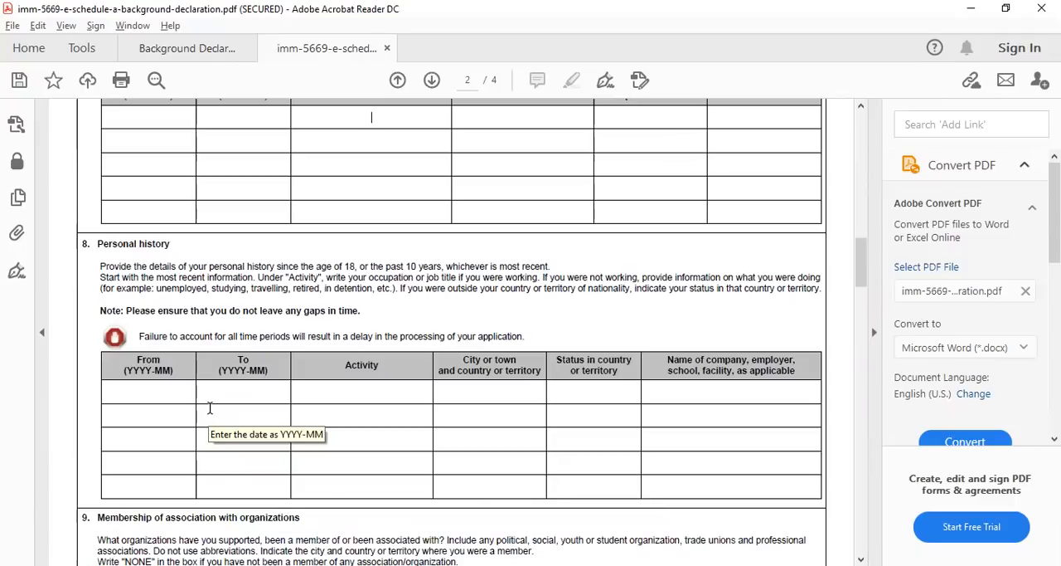
pyautogui.click(151, 390)
pyautogui.moveTo(420, 270); pyautogui.dragTo(555, 270)
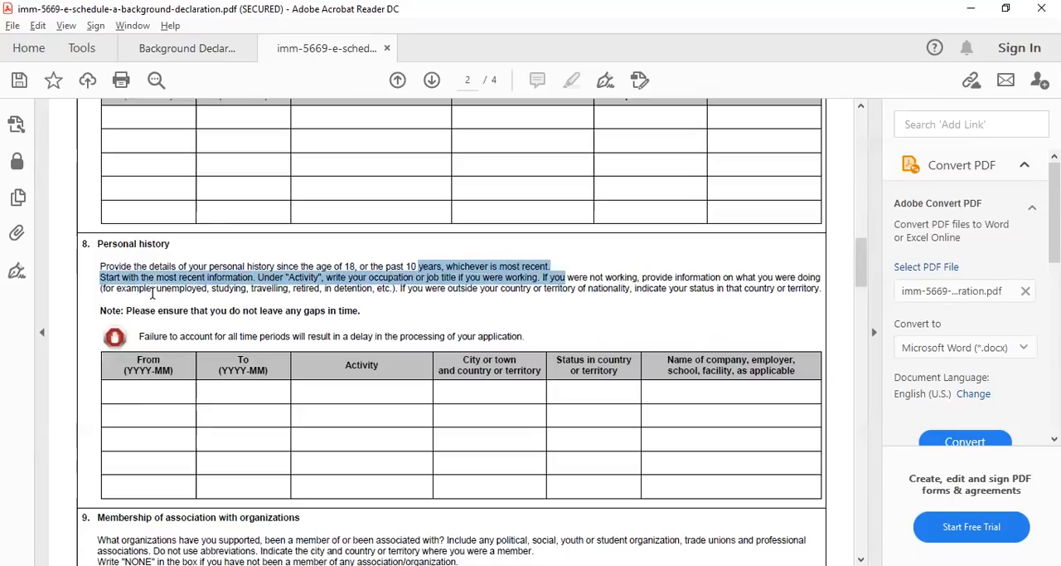
pyautogui.click(307, 284)
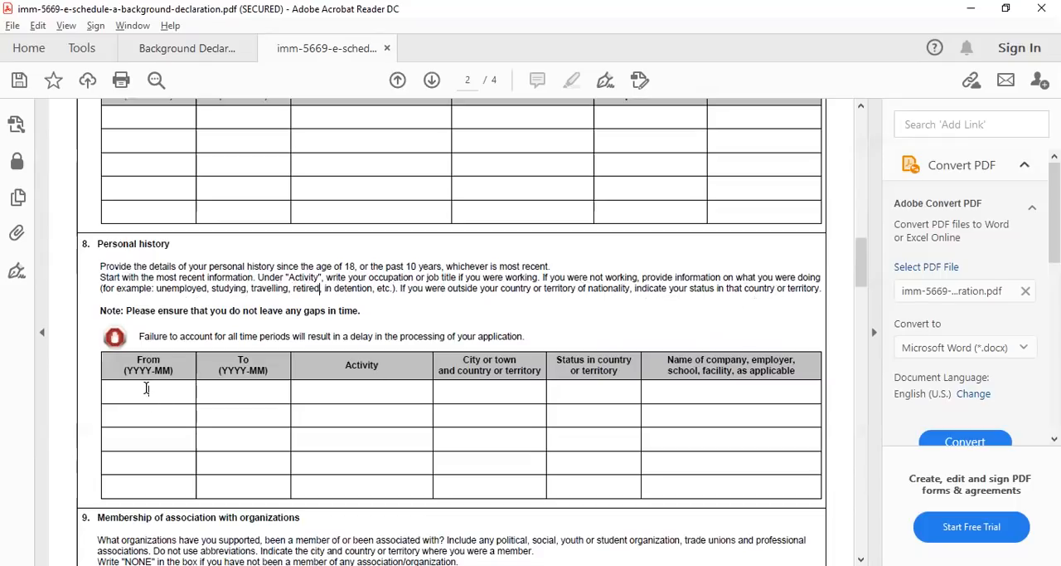
# In the first row of question 8, enter activity Project Manager, city Delhi (India), status Citizen and company XYZ
pyautogui.click(312, 393)
pyautogui.write('Project ')
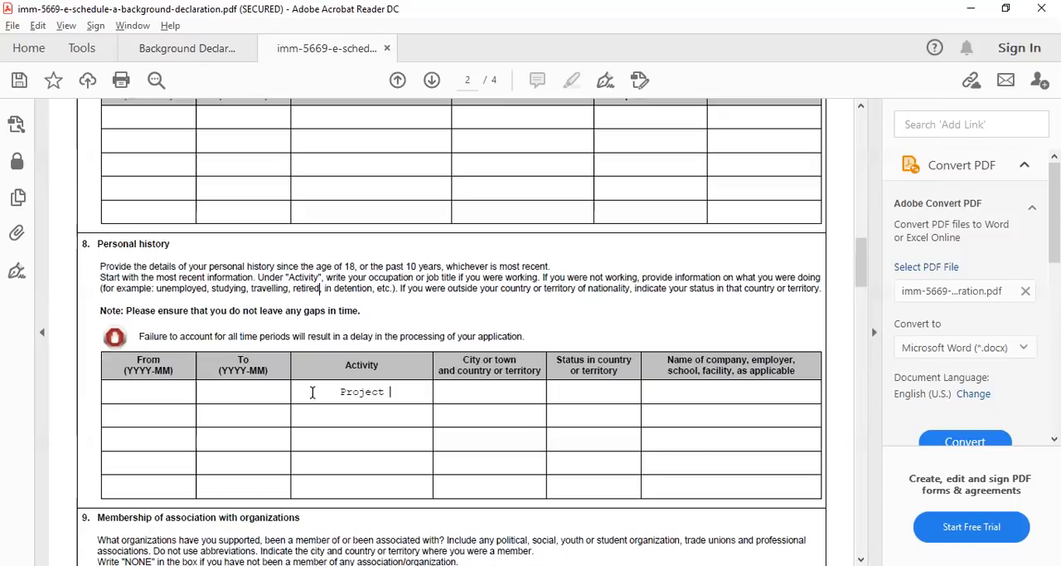
pyautogui.write('Manager')
pyautogui.click(501, 392)
pyautogui.write('Delhi')
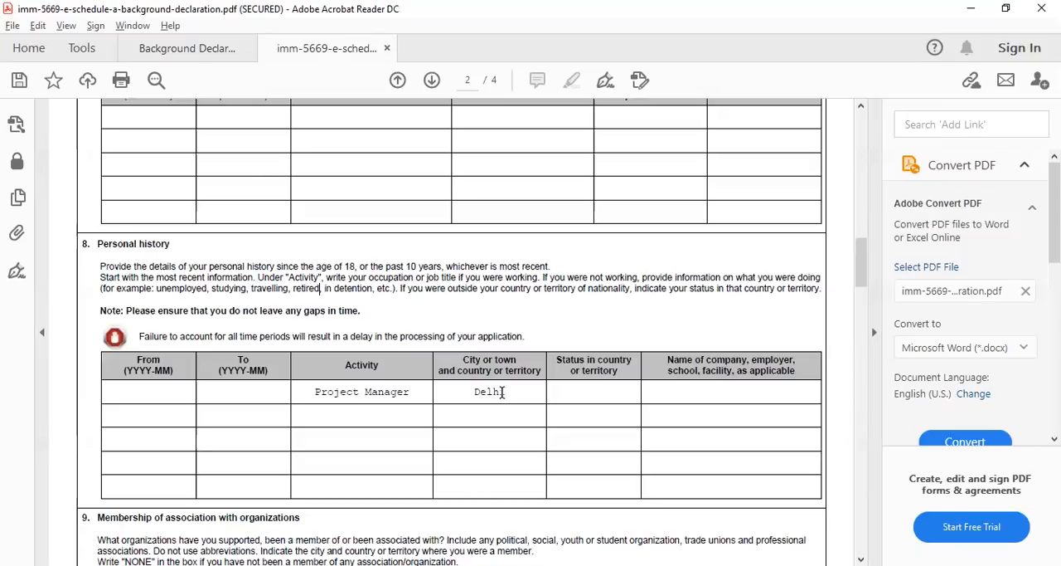
pyautogui.write(' ()')
pyautogui.write('India')
pyautogui.click(592, 394)
pyautogui.write('Citizen')
pyautogui.click(665, 395)
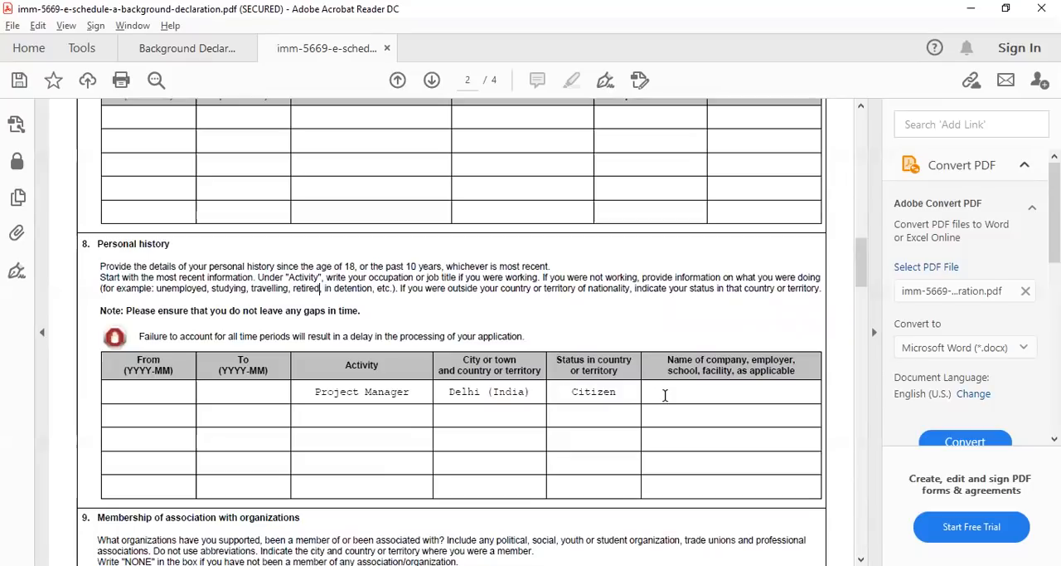
pyautogui.write('XYZ')
# Replace the activity in the first personal history row with "Umployed"
pyautogui.moveTo(410, 391); pyautogui.dragTo(315, 391)
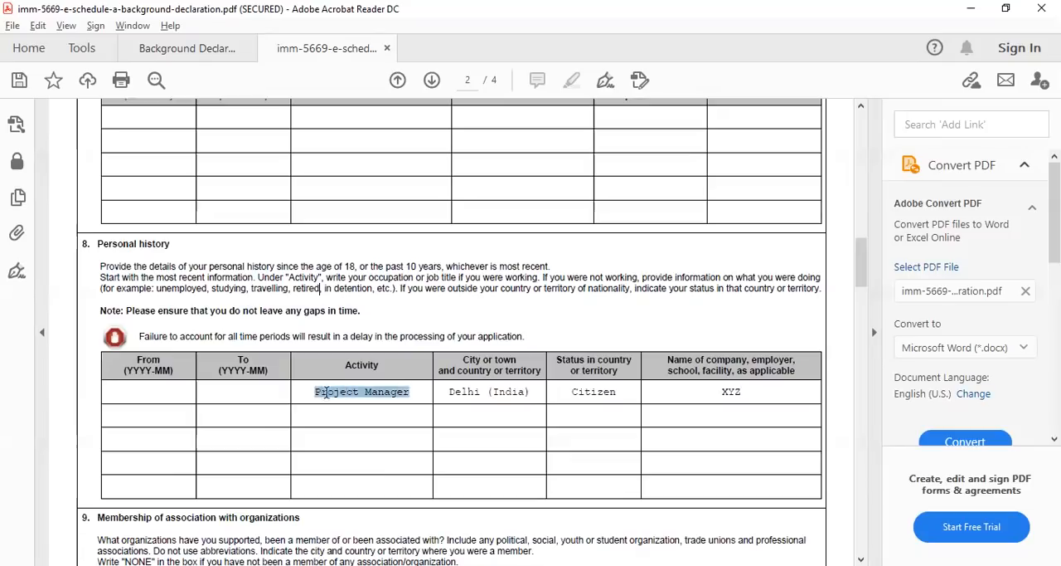
pyautogui.write('Umployed')
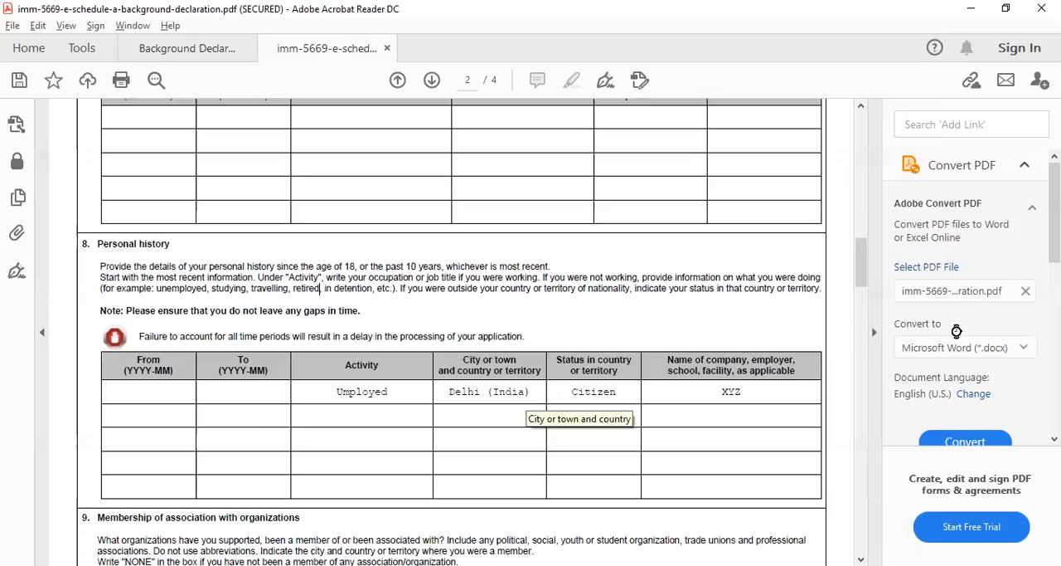
# Replace the company name in the first personal history row with "Not Applicable"
pyautogui.click(767, 392)
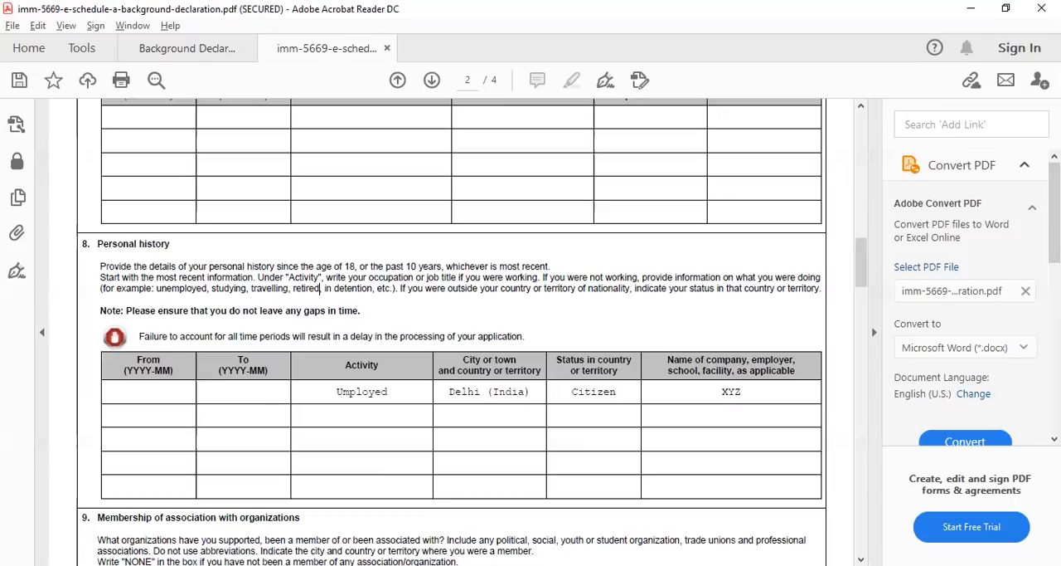
pyautogui.press('BackSpace')
pyautogui.press('BackSpace')
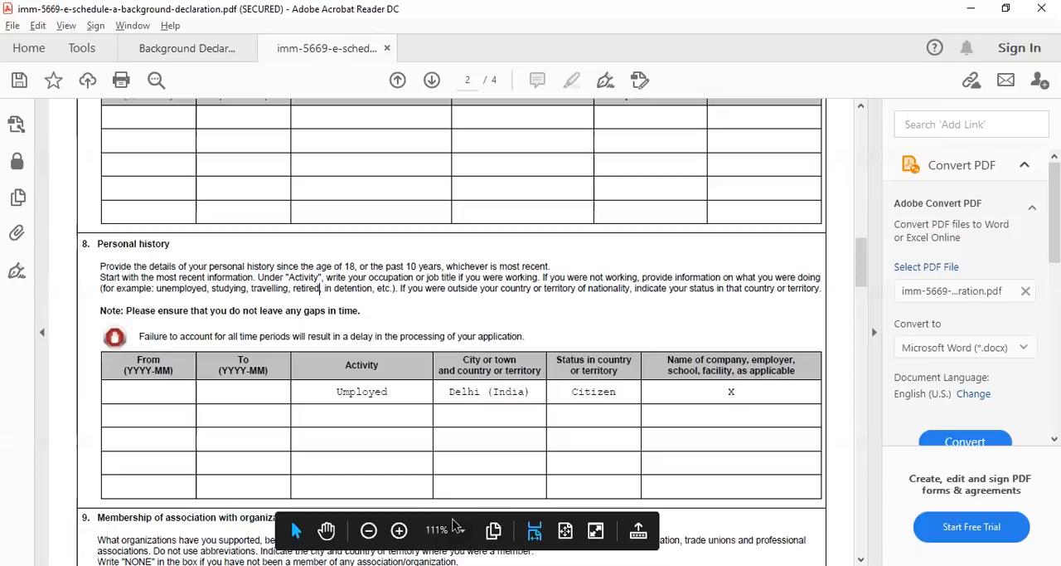
pyautogui.write('Not Applicable')
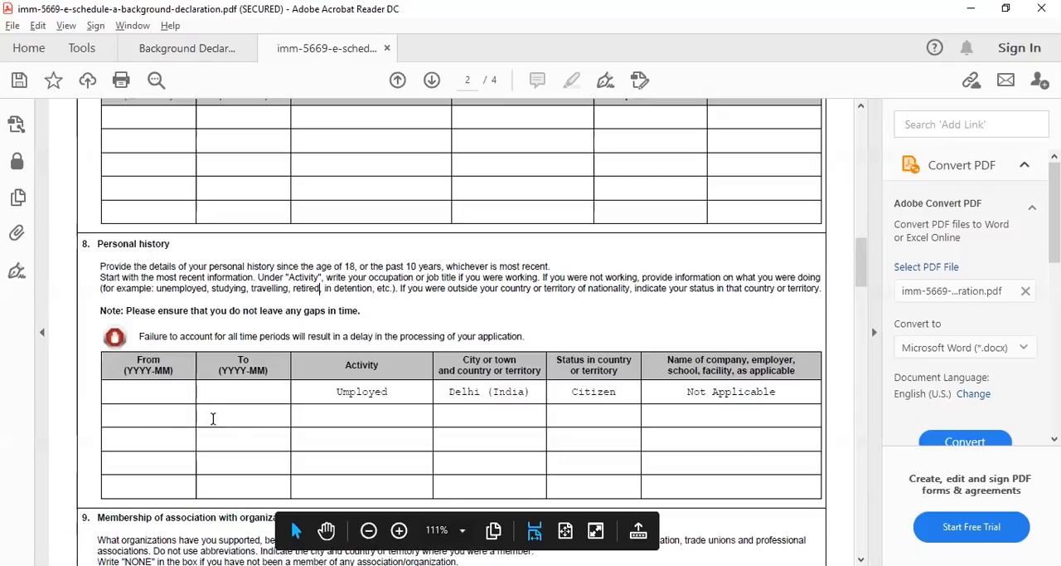
pyautogui.click(213, 418)
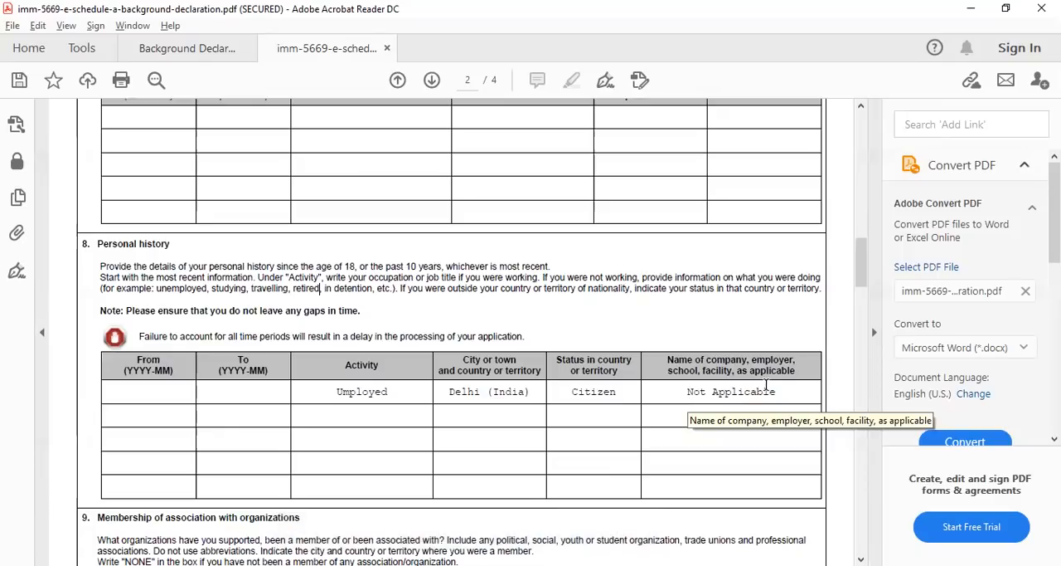
# In question 9, enter "None" as the name of organization in the first row
pyautogui.scroll(-2, 607, 390)
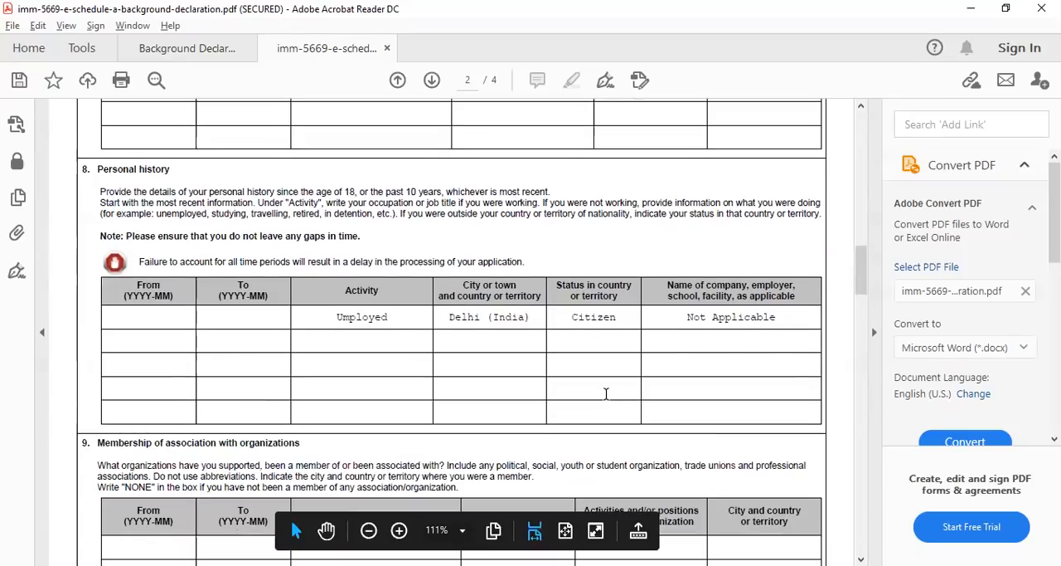
pyautogui.scroll(-1, 606, 393)
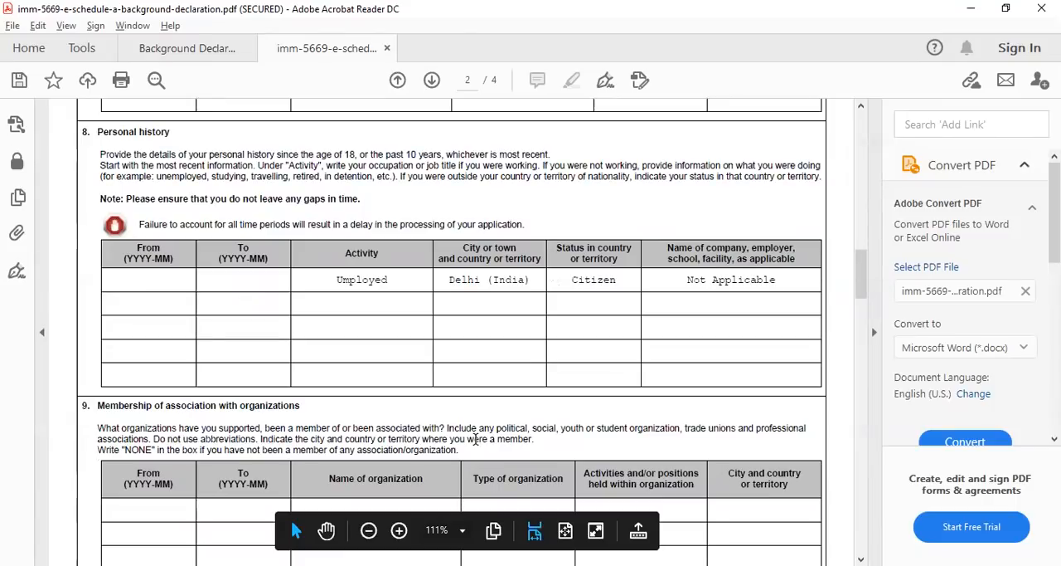
pyautogui.scroll(-3, 476, 467)
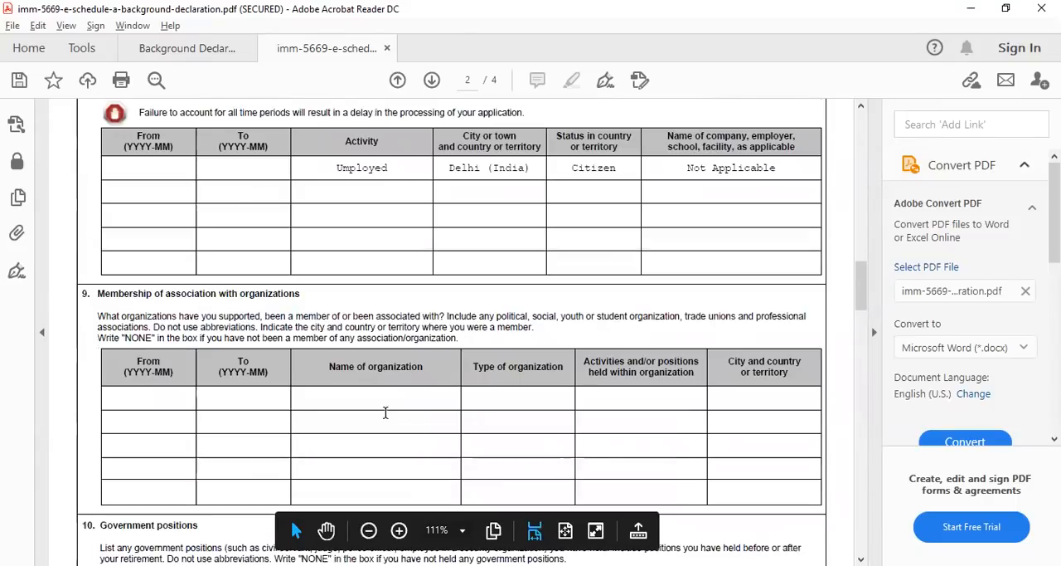
pyautogui.click(385, 394)
pyautogui.write('None')
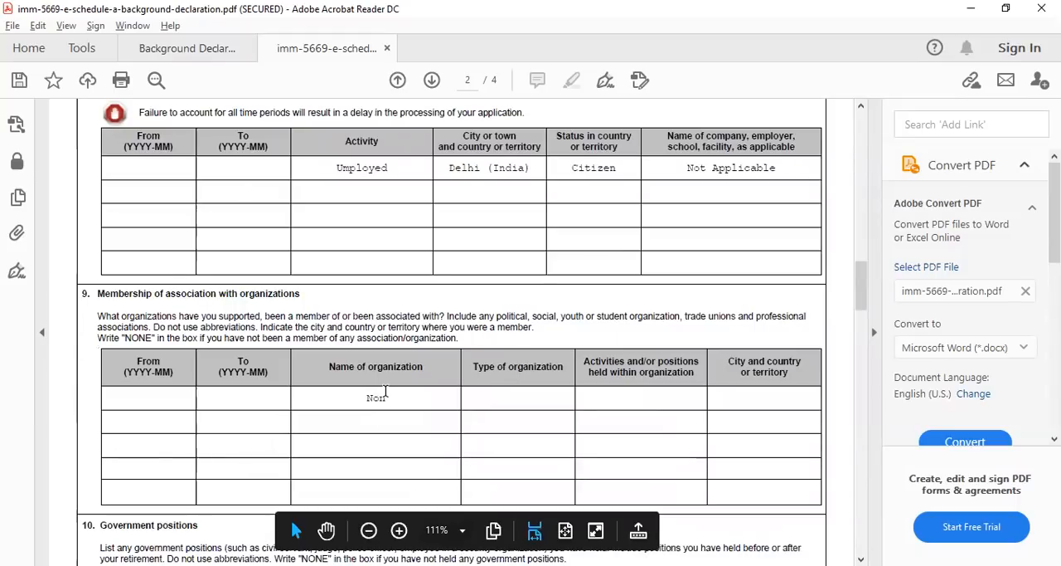
# In question 10, enter "None" as the country and level of jurisdiction in the first government positions row
pyautogui.scroll(-2, 588, 419)
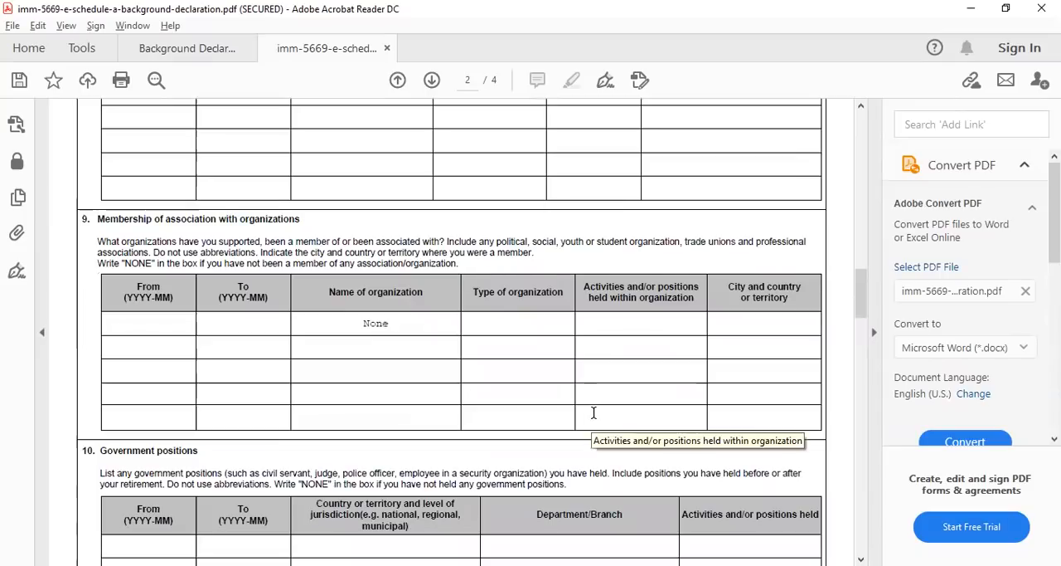
pyautogui.scroll(-2, 592, 414)
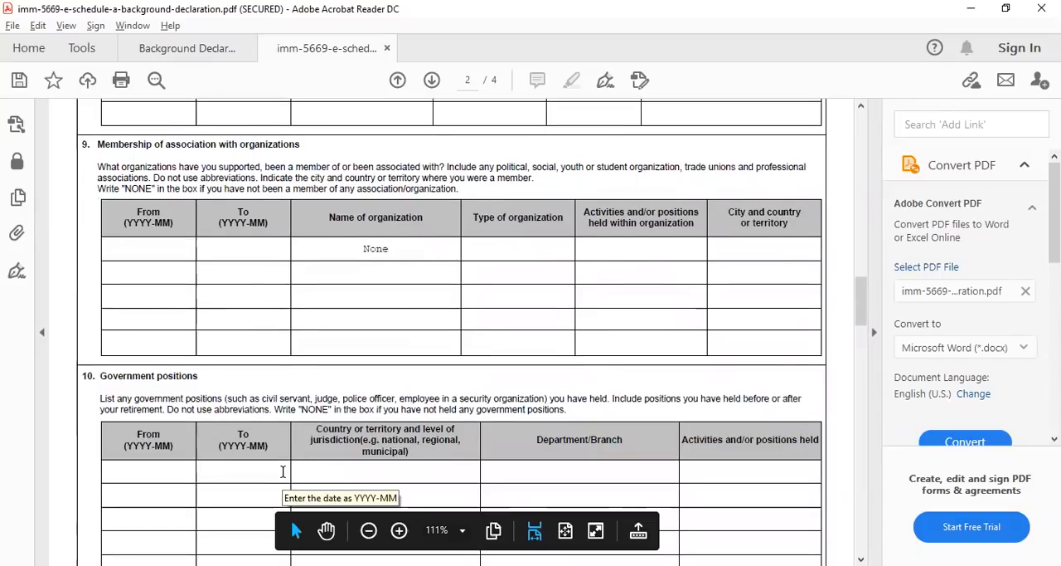
pyautogui.click(389, 468)
pyautogui.write('None')
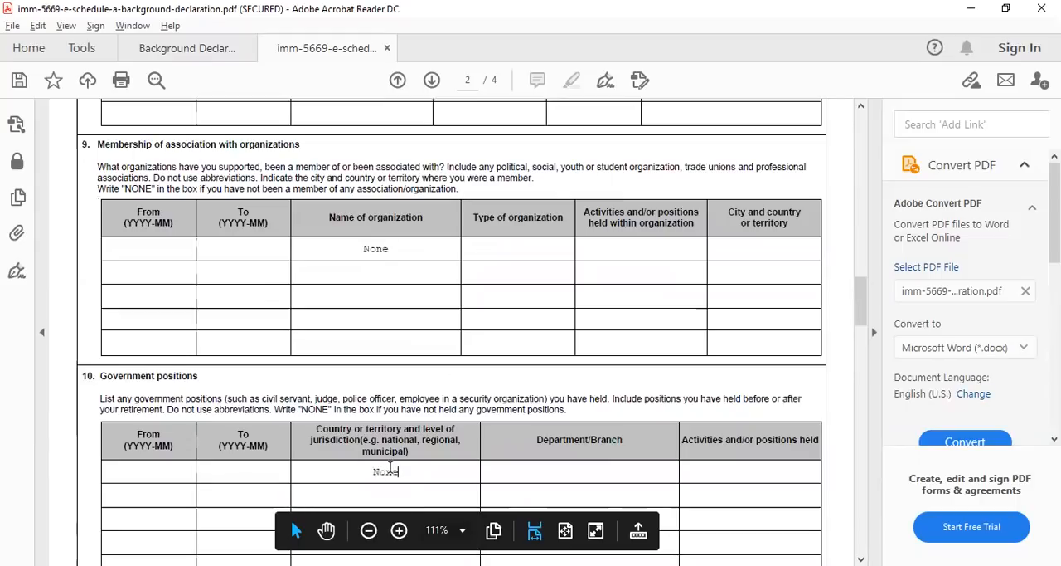
# In question 11, enter "None" as the first country or territory and as the branch of service in its first row
pyautogui.scroll(-1, 571, 365)
pyautogui.scroll(-7, 568, 362)
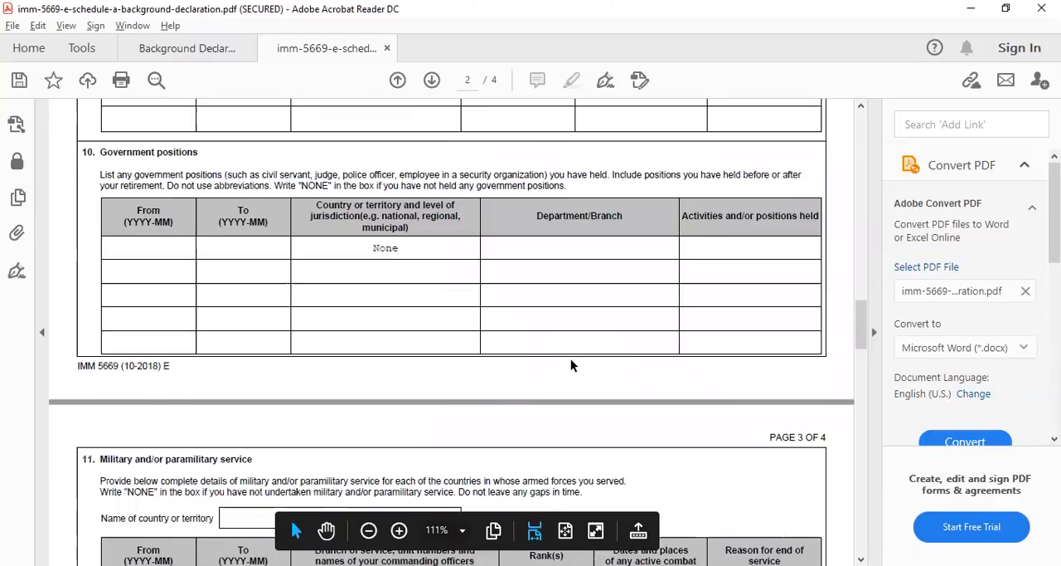
pyautogui.scroll(-1, 543, 368)
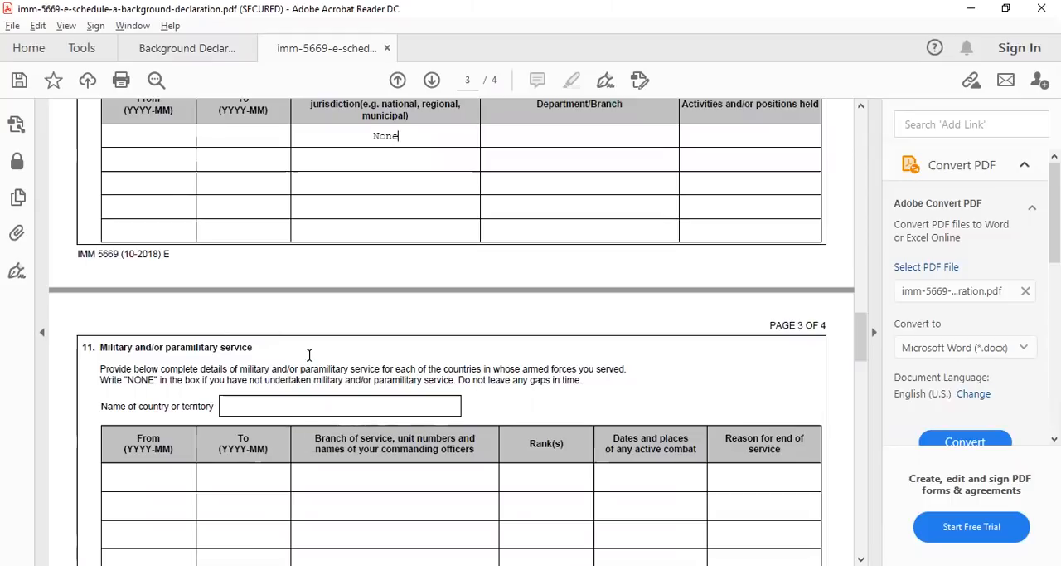
pyautogui.click(342, 412)
pyautogui.write('Non')
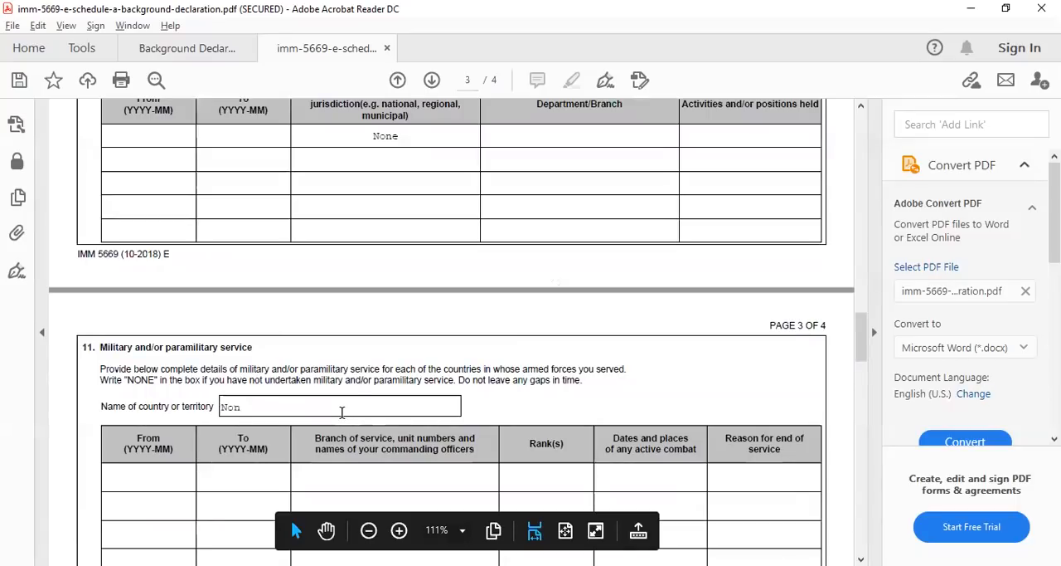
pyautogui.write('eNone')
# Enter "None" as the second country or territory in question 11 and as the branch of service in its first row
pyautogui.scroll(-1, 497, 365)
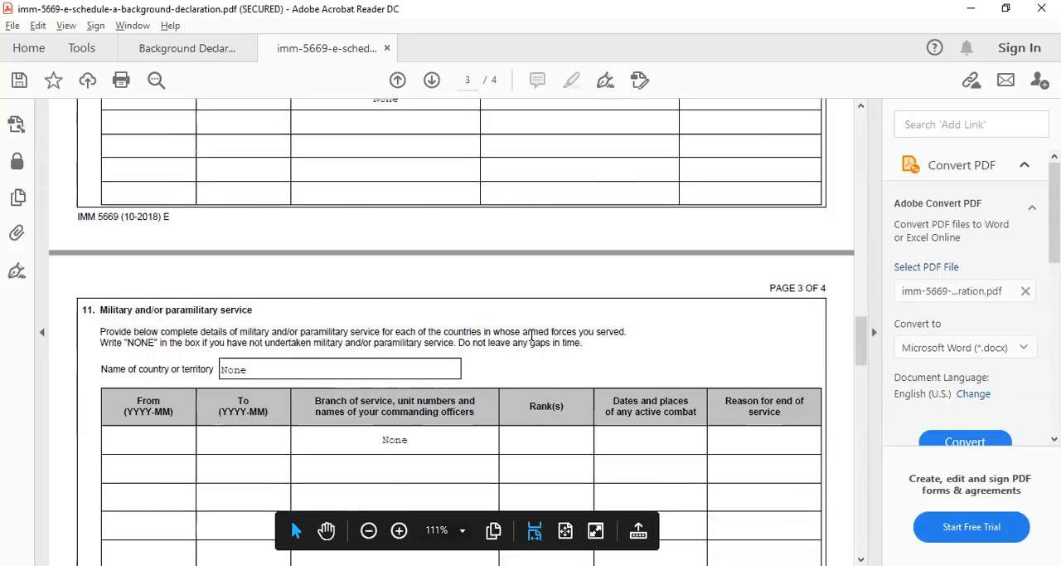
pyautogui.scroll(-8, 531, 335)
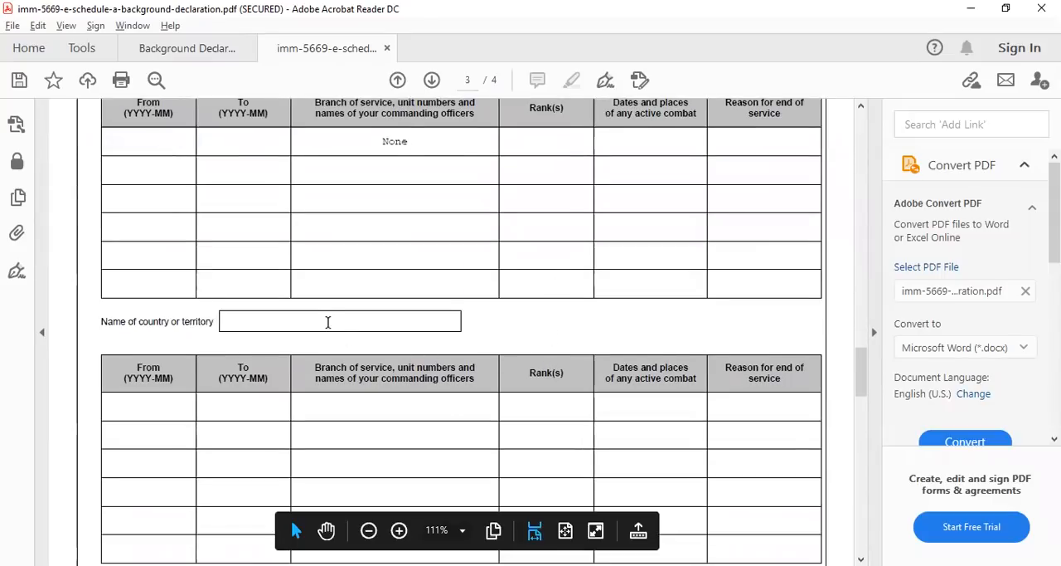
pyautogui.click(324, 317)
pyautogui.write('Nonbe')
pyautogui.press('BackSpace')
pyautogui.press('BackSpace')
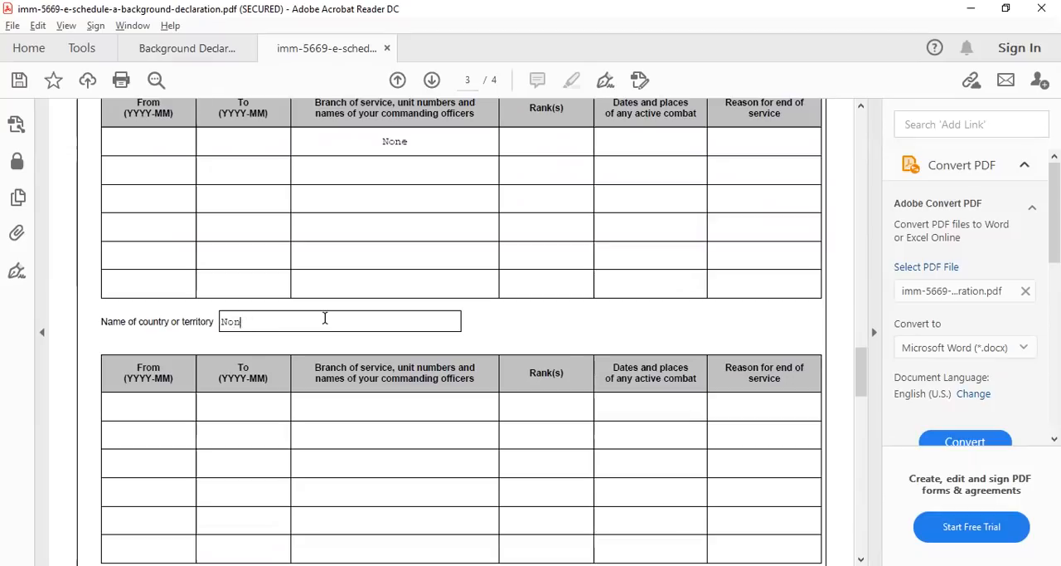
pyautogui.write('e')
pyautogui.click(414, 409)
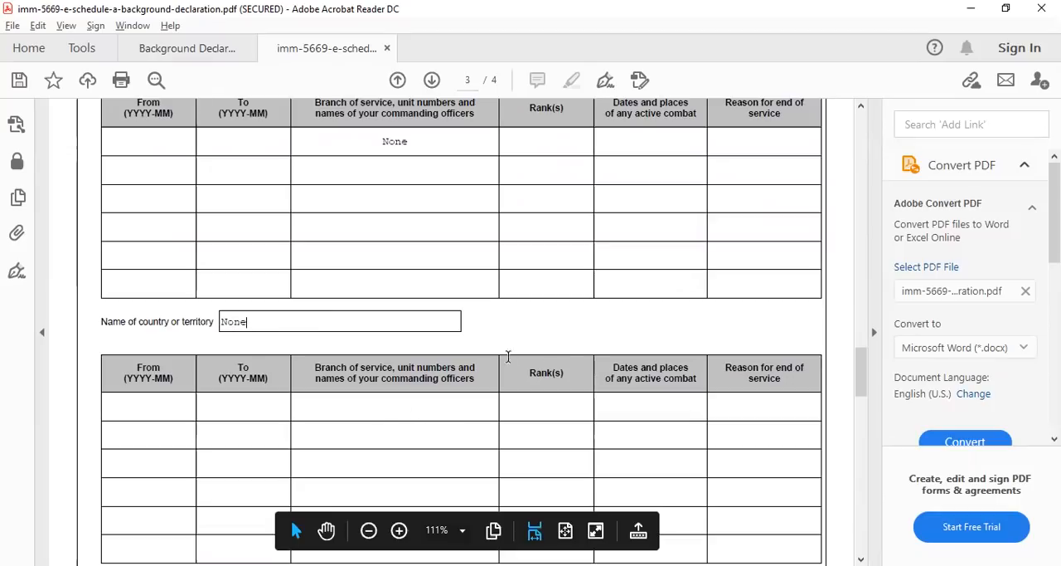
pyautogui.write('None')
# In the first address row of question 12, enter the period from 2010-01 to PRESENT
pyautogui.scroll(-1, 580, 363)
pyautogui.scroll(-9, 581, 362)
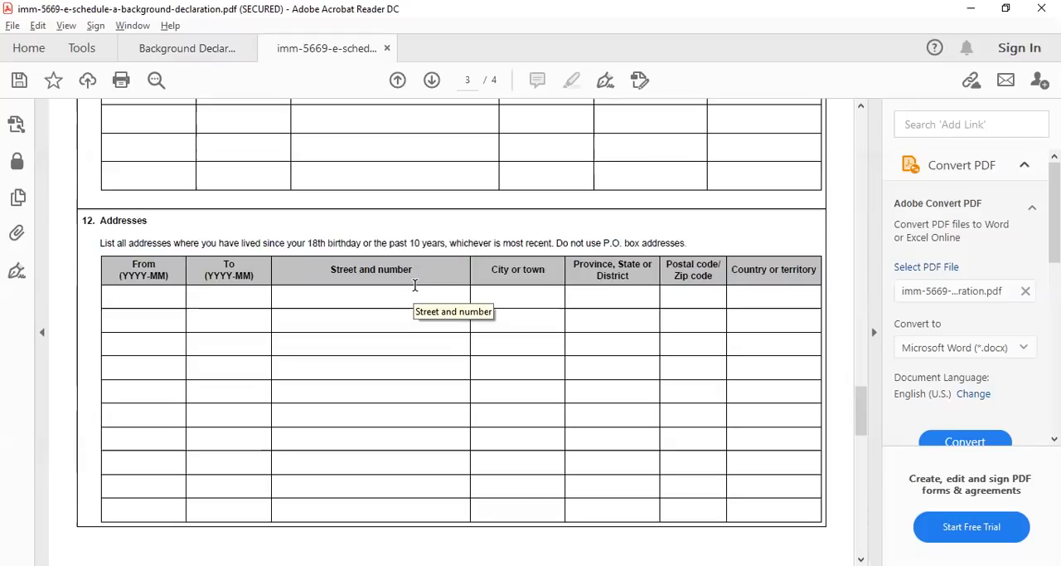
pyautogui.click(161, 300)
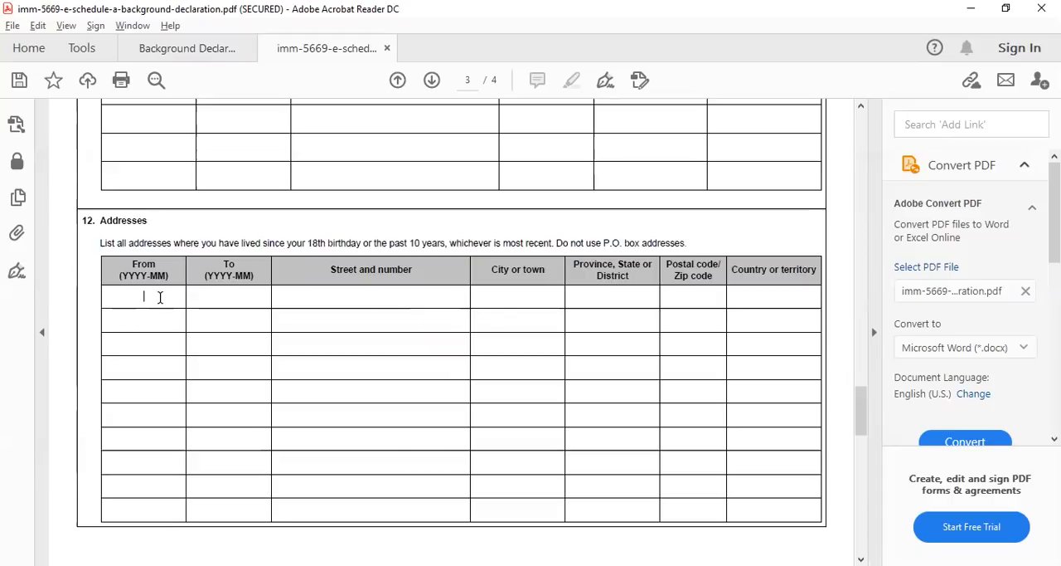
pyautogui.write('2010')
pyautogui.write('-91')
pyautogui.press('BackSpace')
pyautogui.press('BackSpace')
pyautogui.write('01')
pyautogui.press('Tab')
pyautogui.write('PRESENT')
pyautogui.click(338, 296)
pyautogui.click(706, 330)
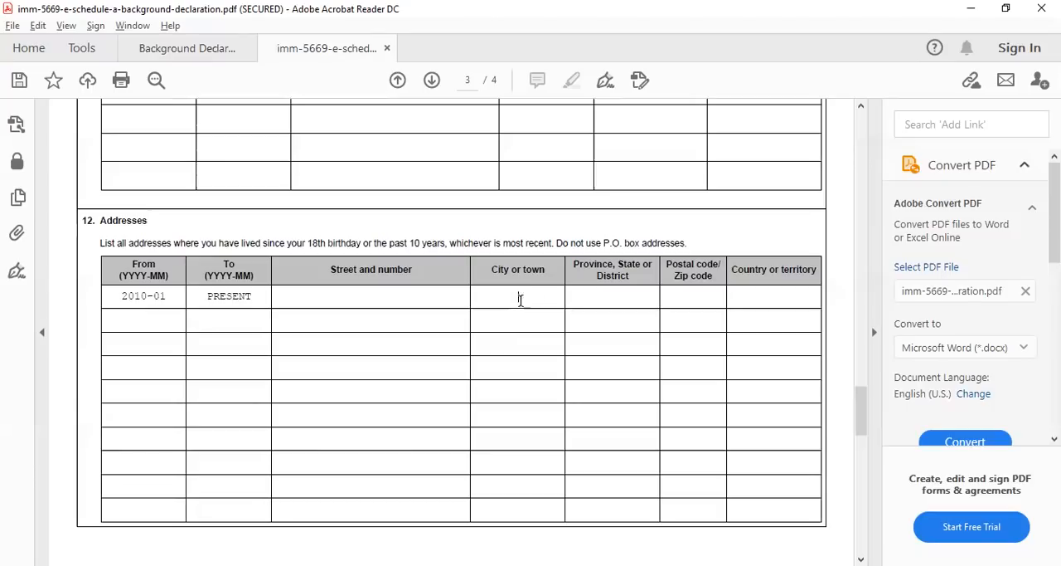
pyautogui.click(603, 297)
pyautogui.click(755, 293)
pyautogui.click(143, 296)
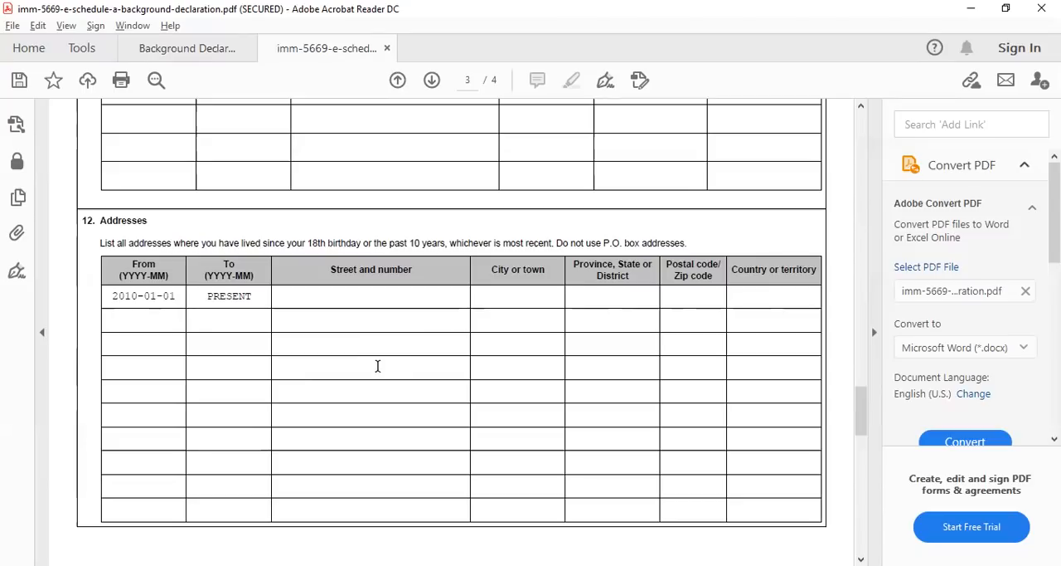
# Review the declaration and signature sections on page 4, and the filled-in answers from question 12 back to question 1
pyautogui.scroll(-3, 379, 369)
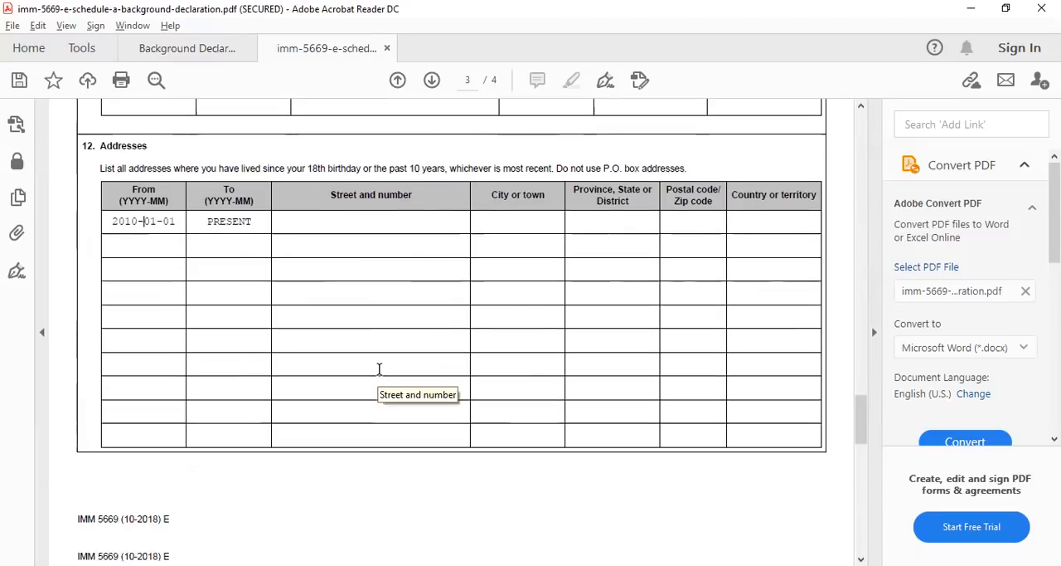
pyautogui.scroll(-7, 379, 369)
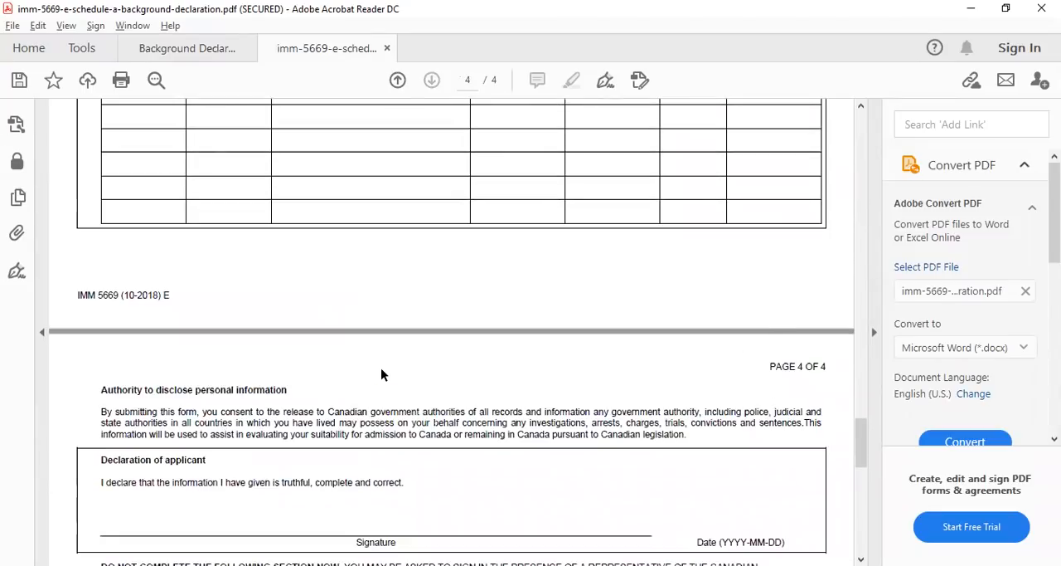
pyautogui.scroll(-2, 381, 367)
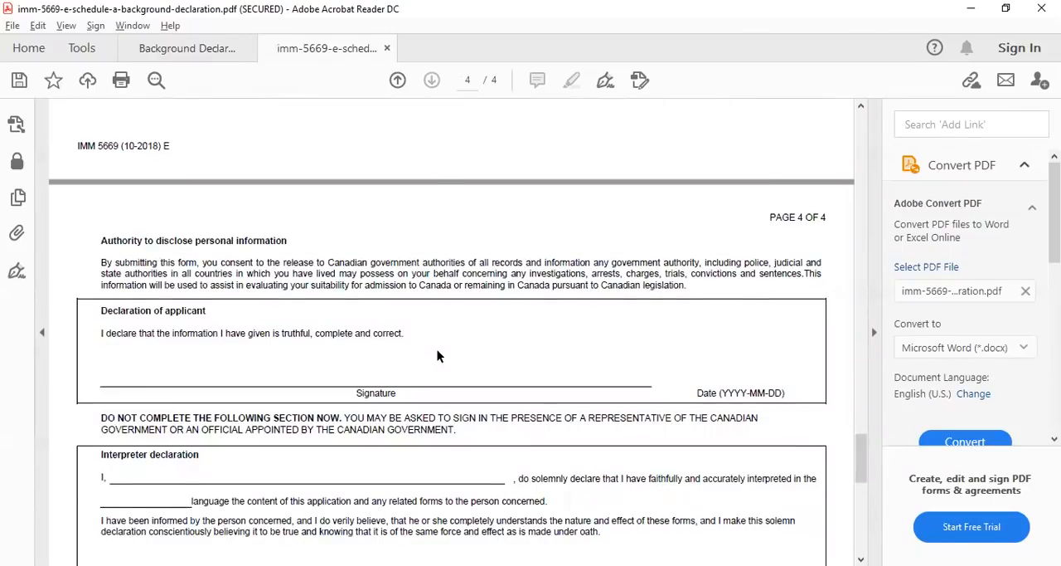
pyautogui.scroll(-8, 369, 467)
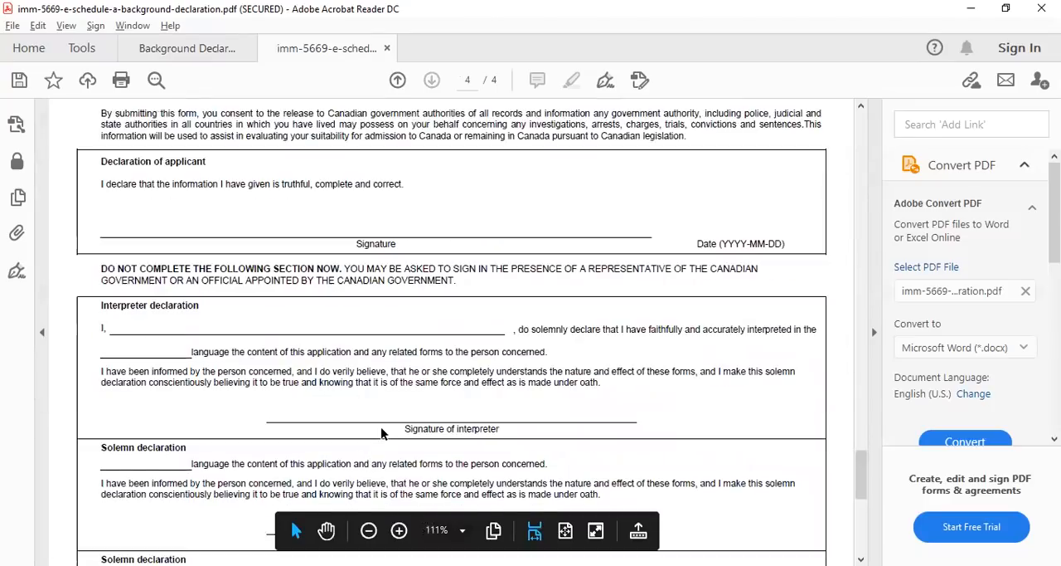
pyautogui.scroll(-4, 417, 420)
pyautogui.scroll(18, 417, 419)
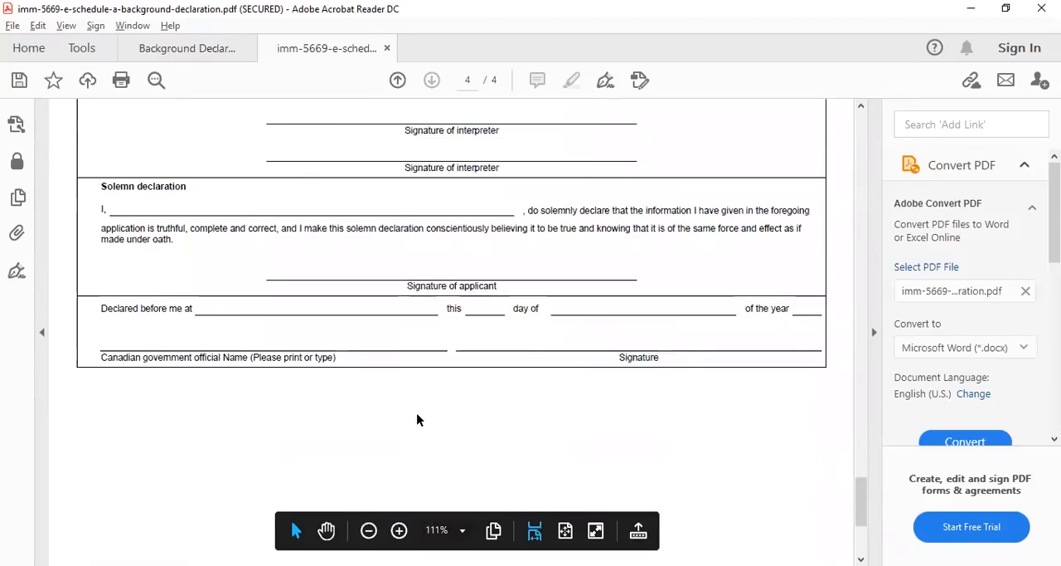
pyautogui.scroll(7, 416, 412)
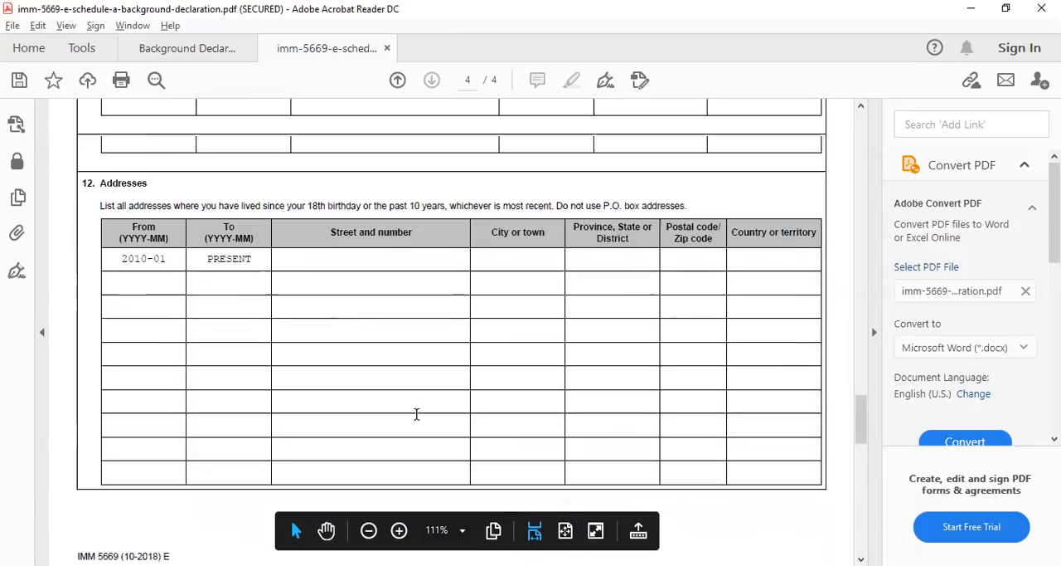
pyautogui.scroll(13, 417, 413)
pyautogui.scroll(20, 417, 414)
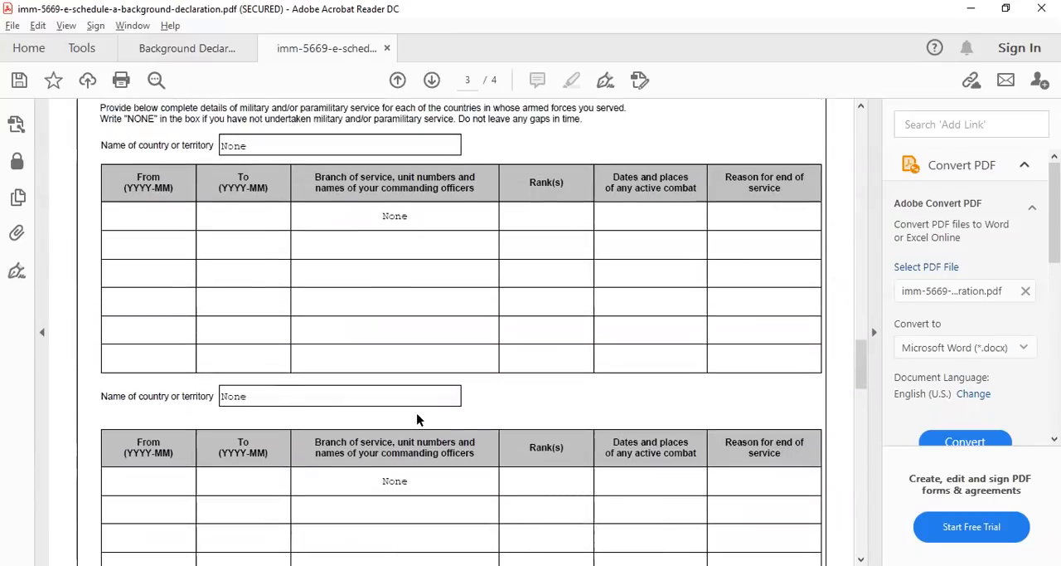
pyautogui.scroll(14, 416, 413)
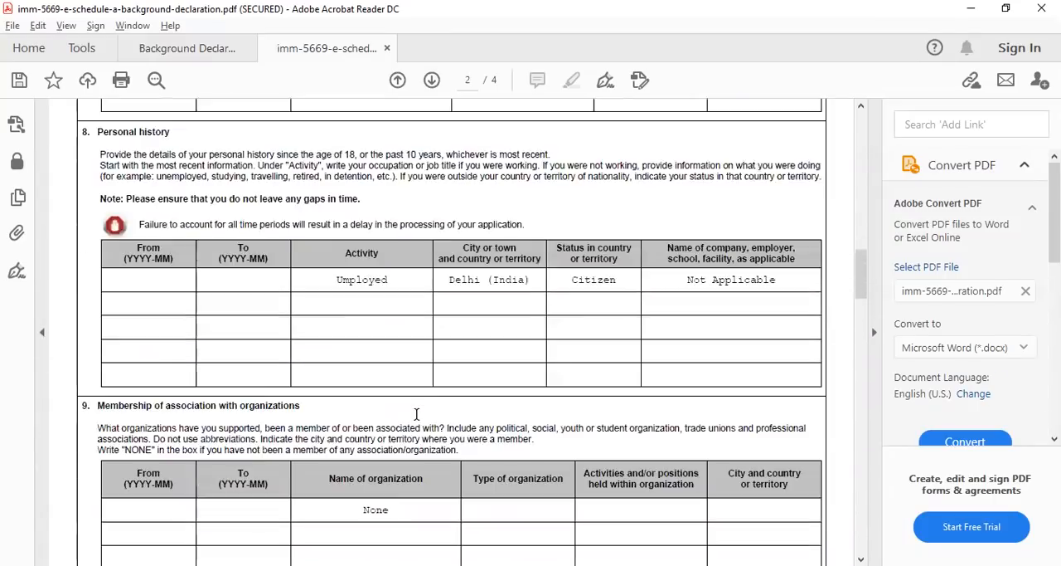
pyautogui.scroll(5, 416, 413)
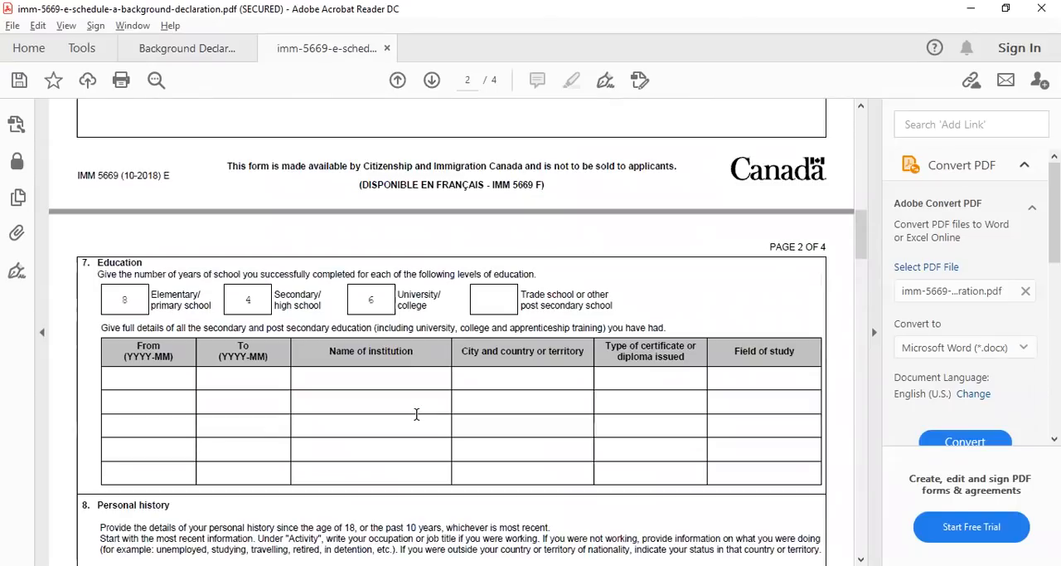
pyautogui.scroll(10, 417, 414)
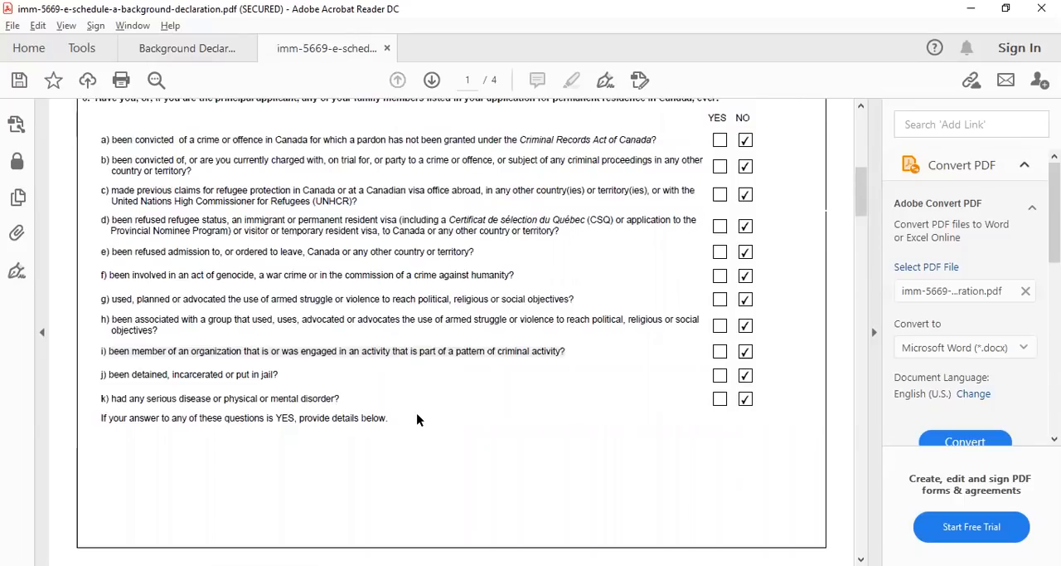
pyautogui.scroll(5, 416, 418)
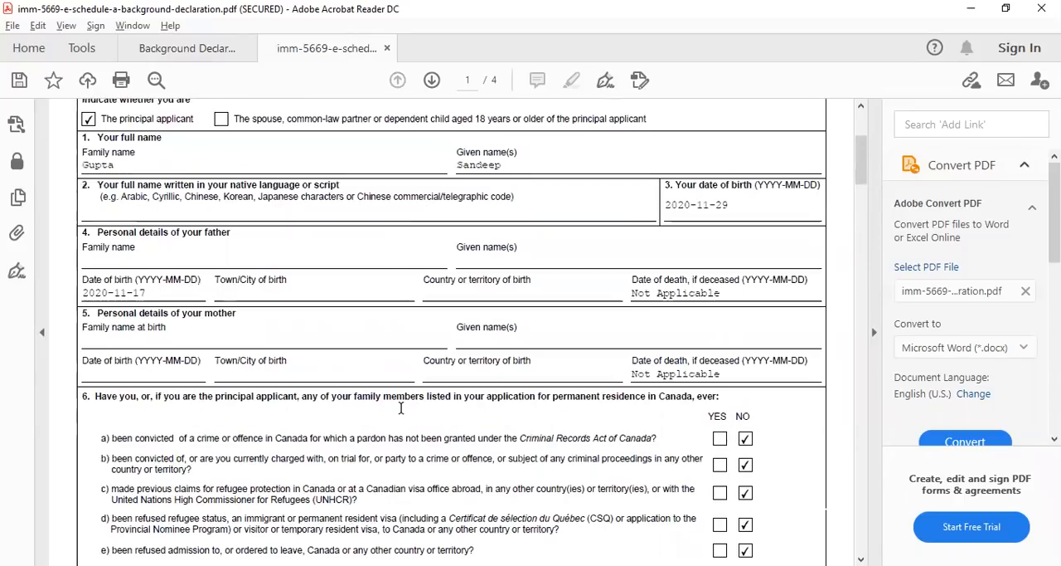
# Mark the applicant as the spouse, common-law partner or dependent child, and replace the given name with "Spouse's name"
pyautogui.scroll(3, 400, 407)
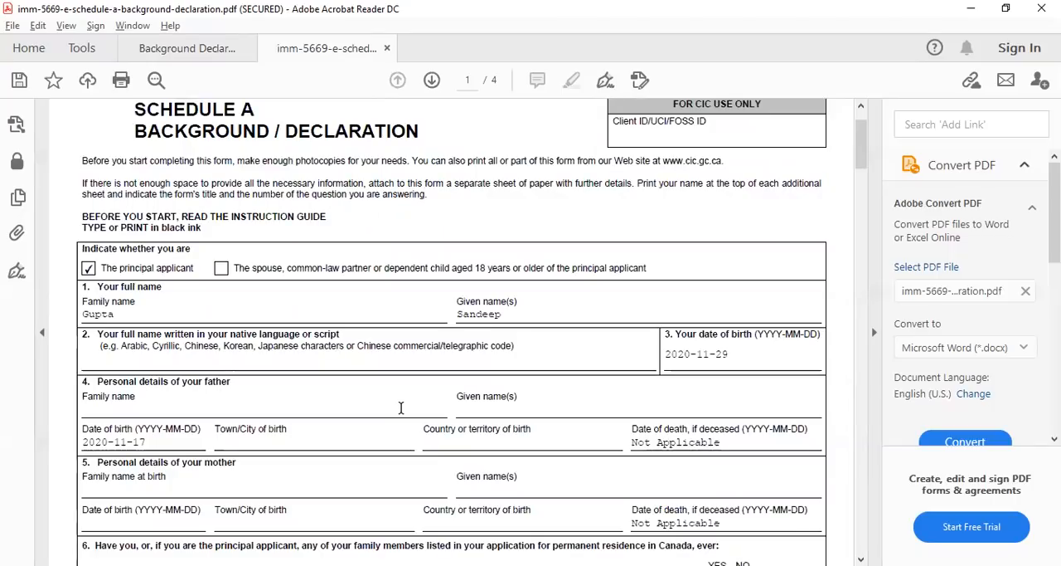
pyautogui.click(222, 269)
pyautogui.click(502, 315)
pyautogui.press('BackSpace')
pyautogui.press('BackSpace')
pyautogui.press('BackSpace')
pyautogui.press('BackSpace')
pyautogui.press('BackSpace')
pyautogui.write("pouse's name")
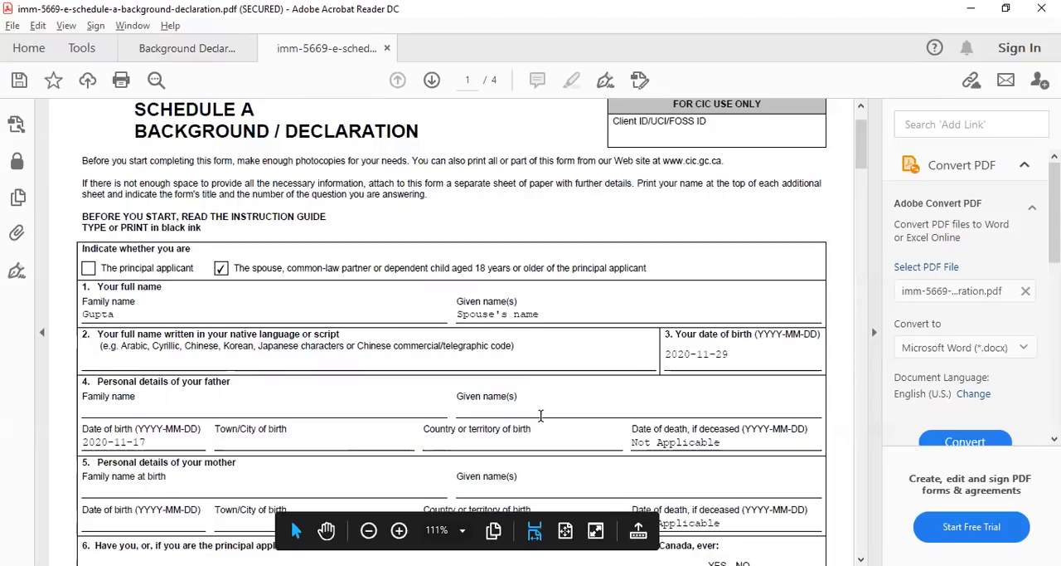
# Review the spouse's version of the form from question 6 through the addresses to the declaration and signature sections on page 4
pyautogui.scroll(-2, 657, 403)
pyautogui.scroll(-10, 658, 399)
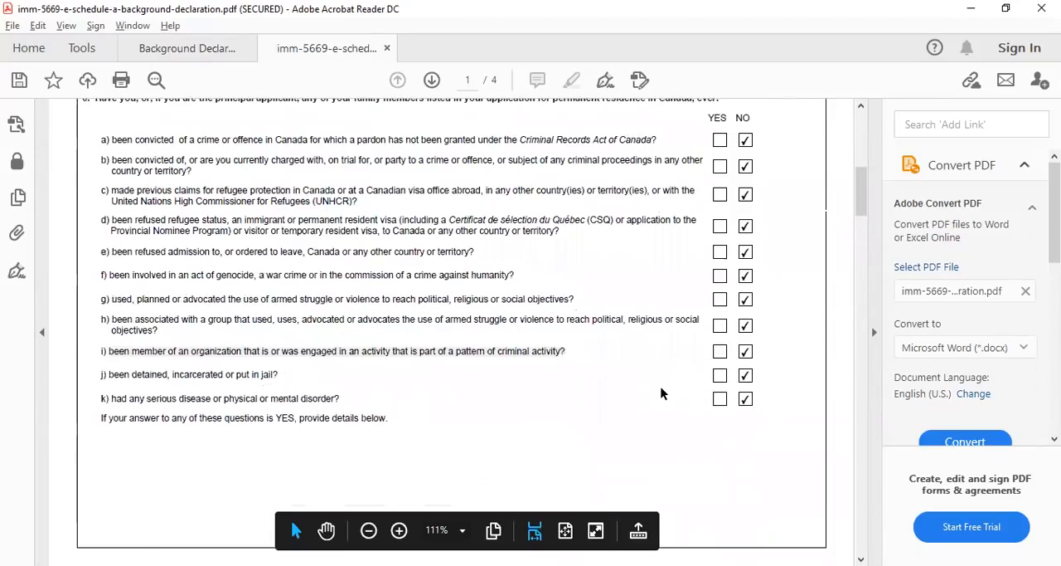
pyautogui.scroll(-10, 660, 393)
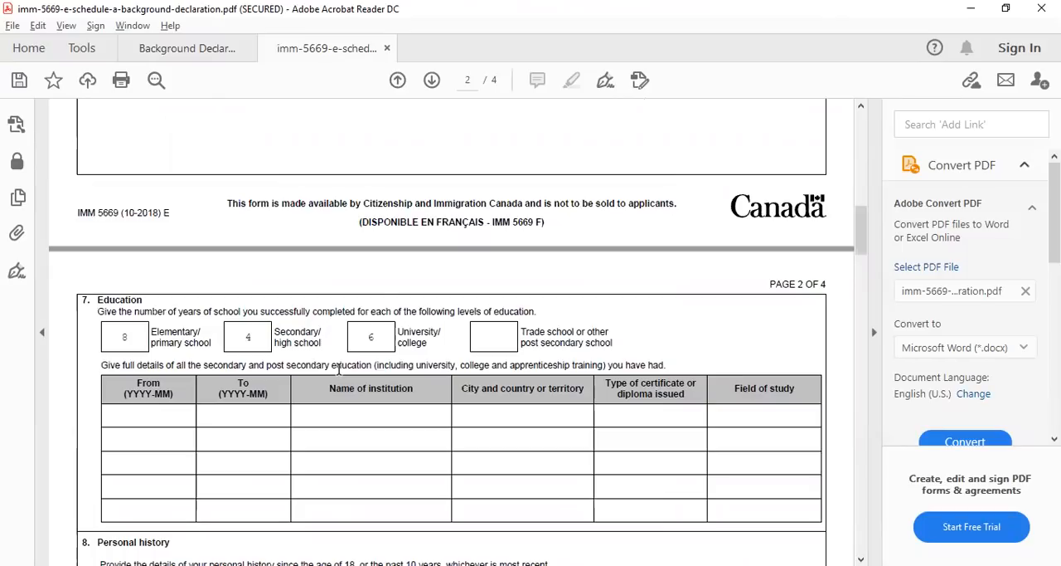
pyautogui.scroll(-8, 338, 369)
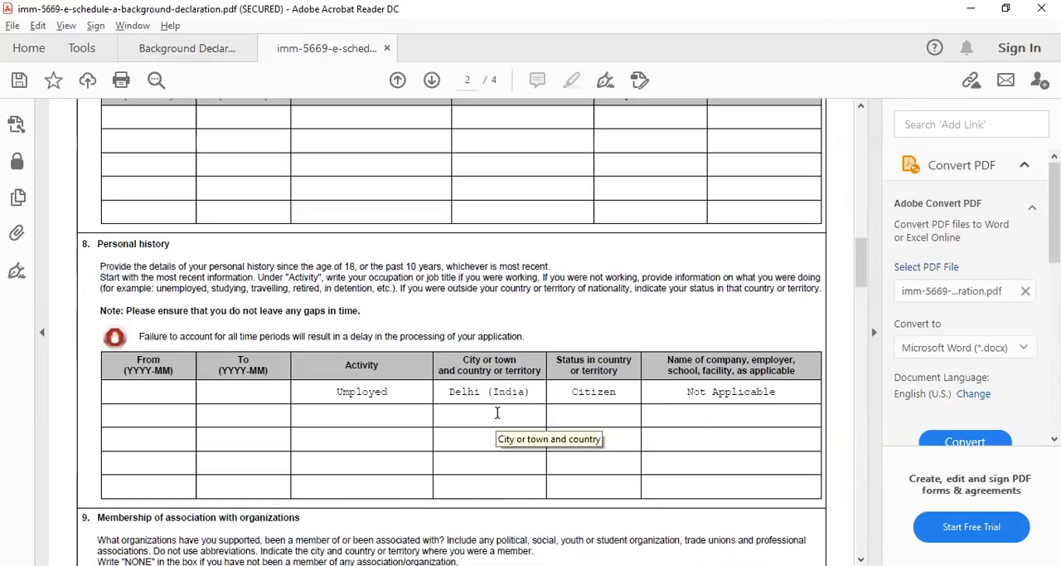
pyautogui.scroll(-1, 498, 406)
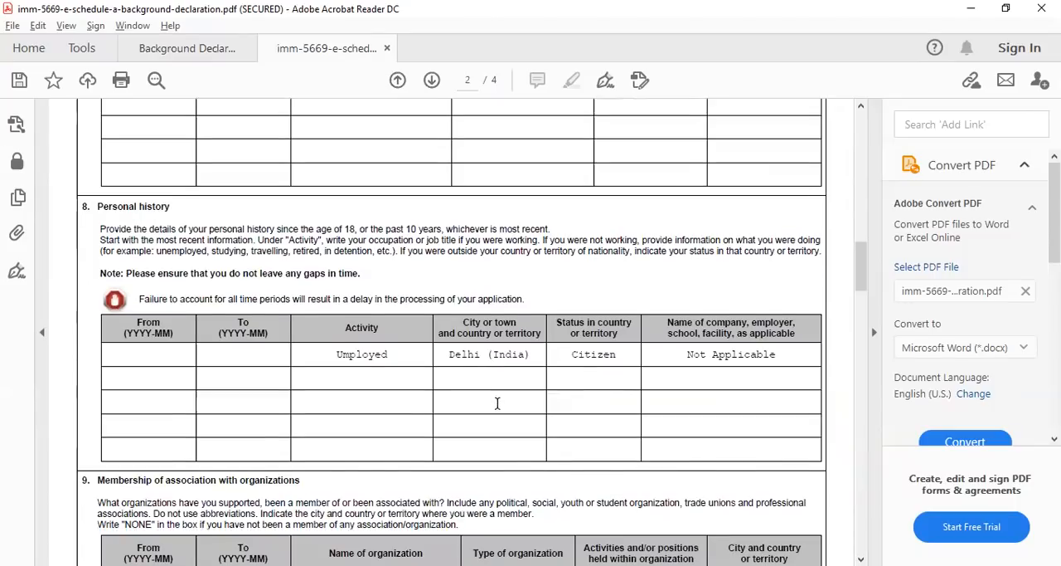
pyautogui.scroll(-2, 498, 401)
pyautogui.scroll(-4, 499, 400)
pyautogui.scroll(-12, 501, 398)
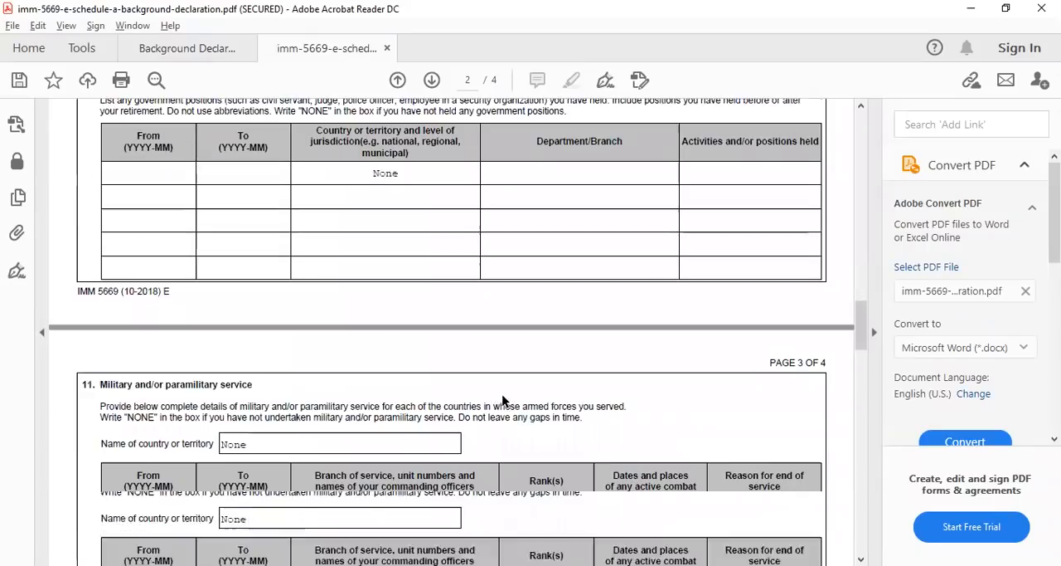
pyautogui.scroll(-18, 502, 396)
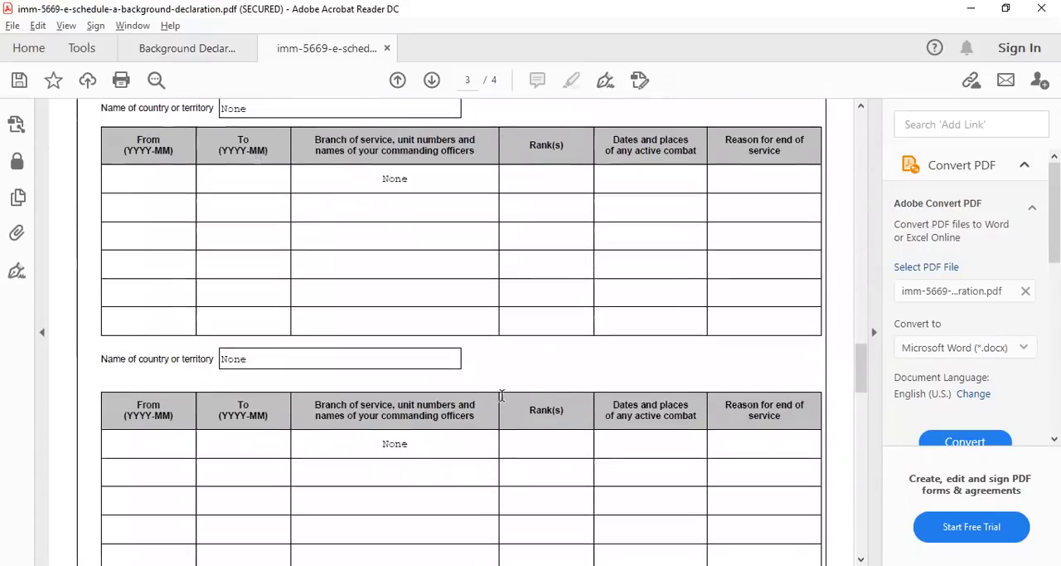
pyautogui.scroll(-4, 501, 394)
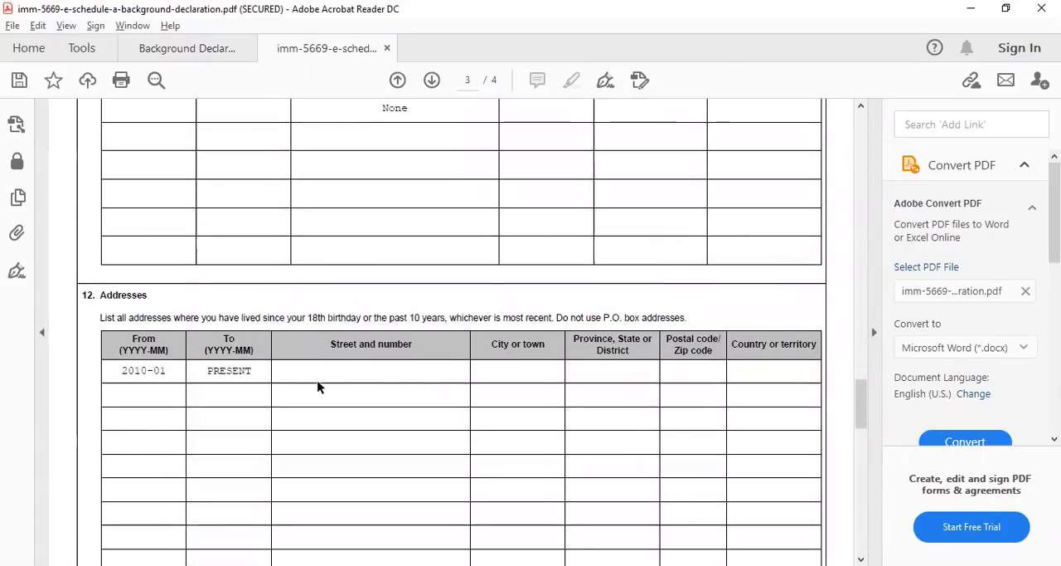
pyautogui.click(280, 369)
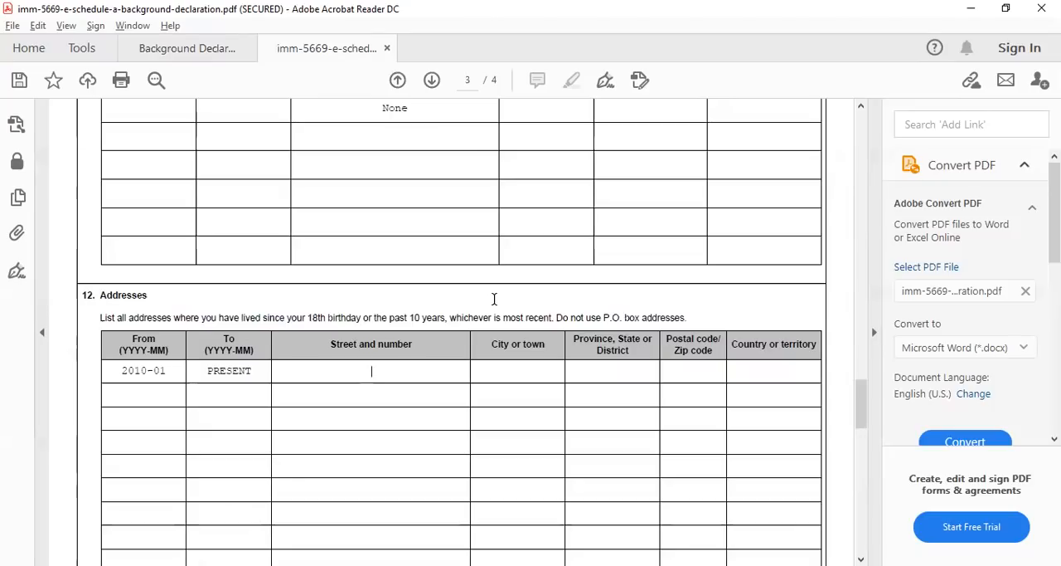
pyautogui.scroll(-8, 514, 306)
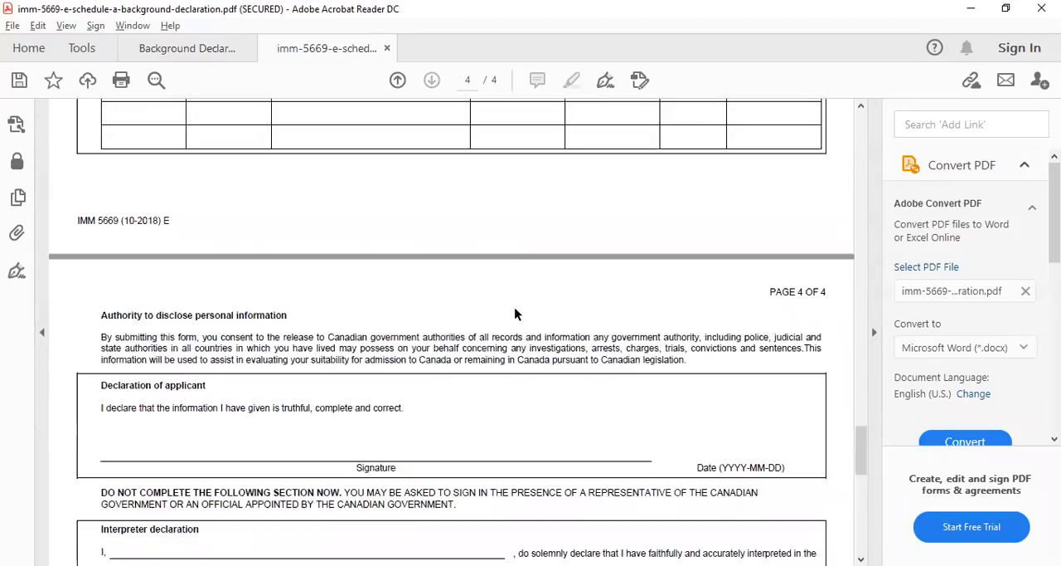
pyautogui.scroll(2, 514, 313)
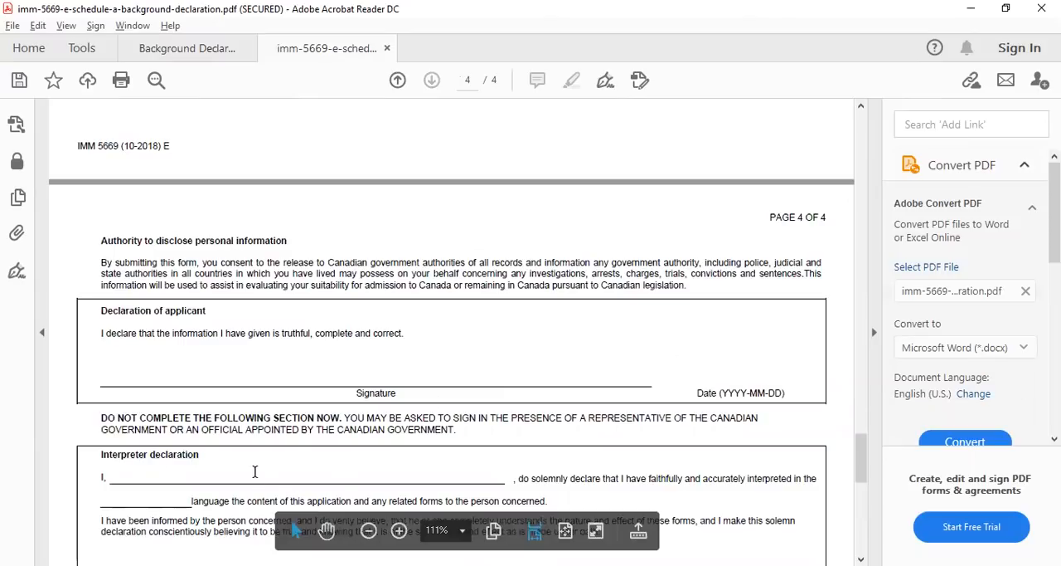
pyautogui.scroll(-3, 178, 432)
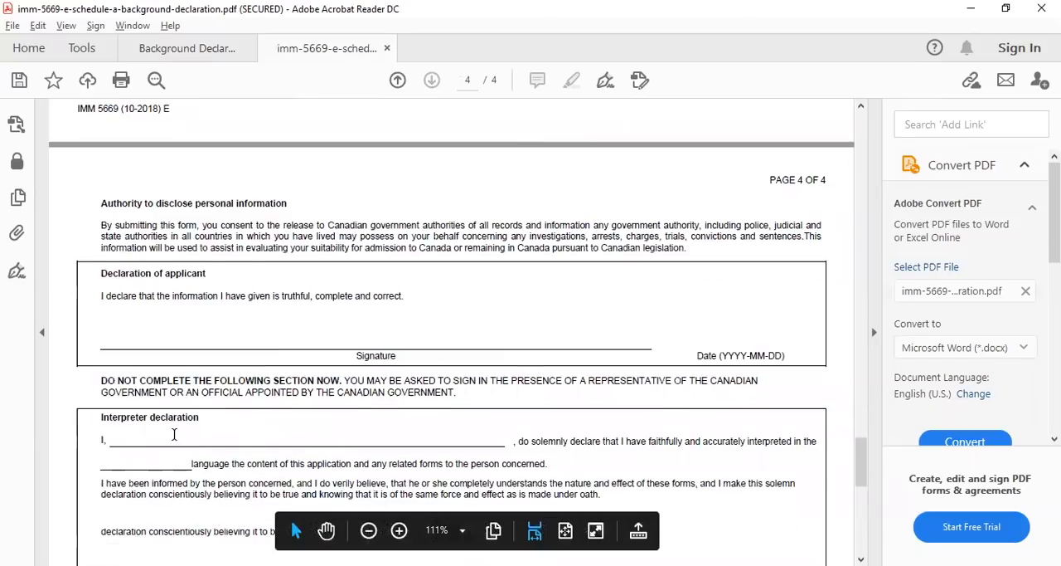
# Examine the interpreter and solemn declarations, the government official's section and the information collection notice on page 4, and return to the question 12 addresses
pyautogui.scroll(-3, 547, 406)
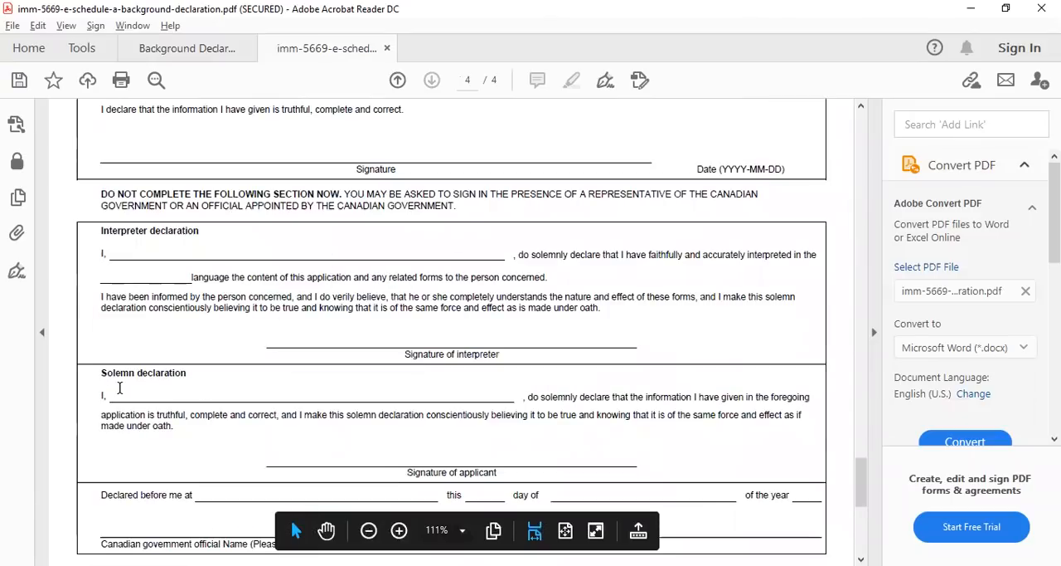
pyautogui.scroll(3, 318, 305)
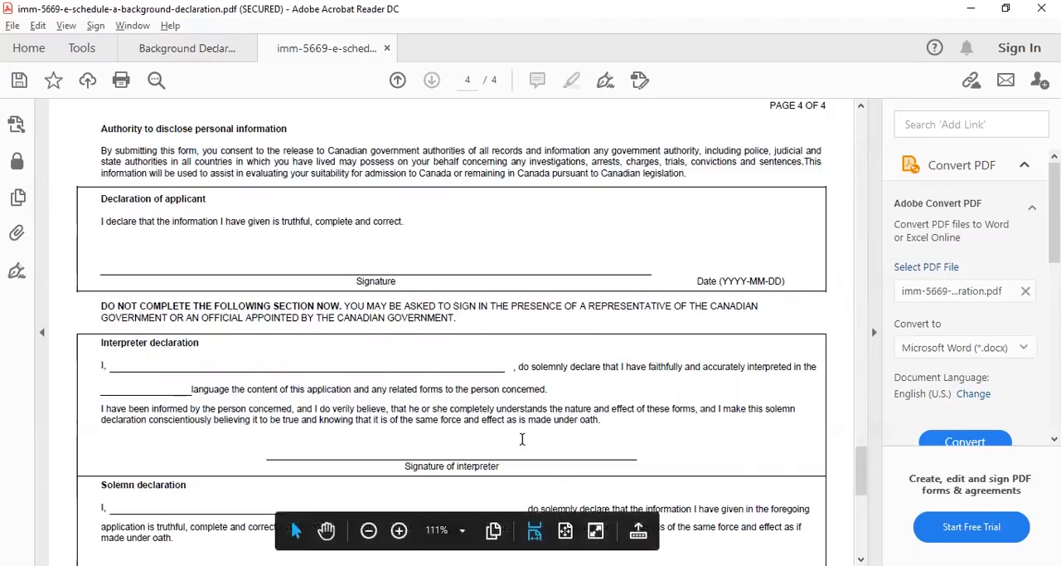
pyautogui.scroll(-6, 522, 439)
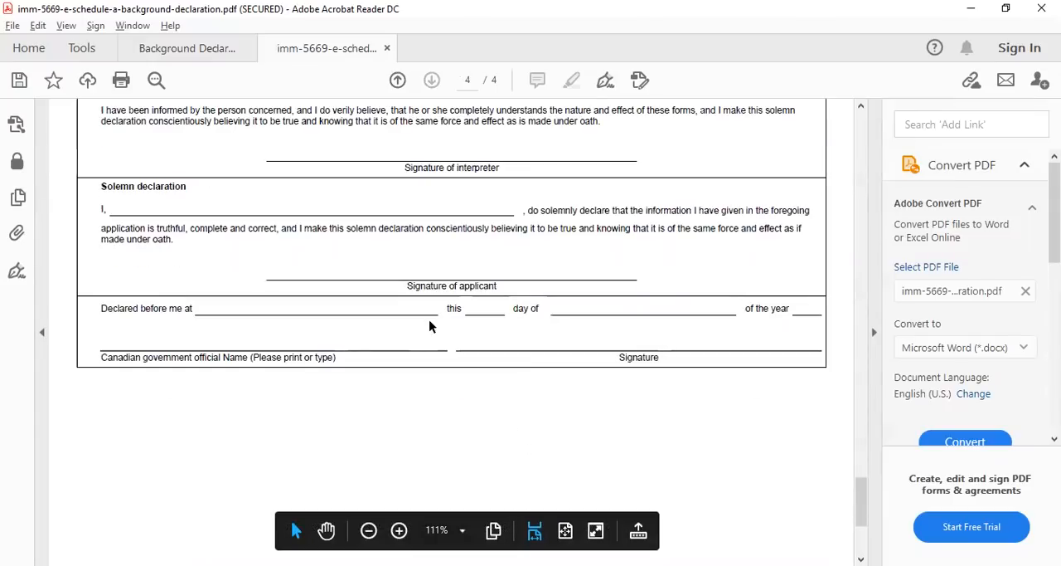
pyautogui.scroll(-3, 448, 297)
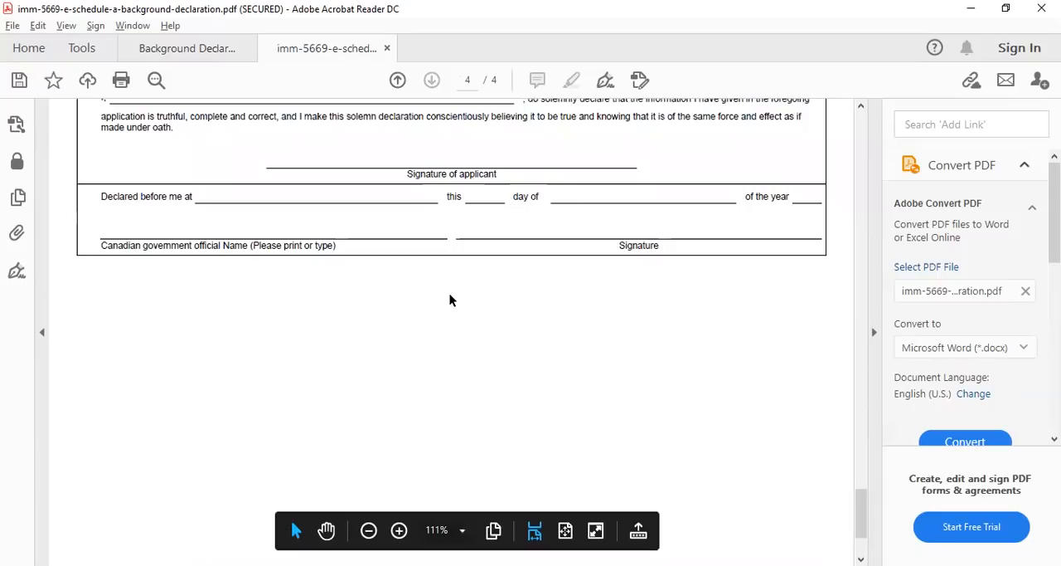
pyautogui.scroll(-4, 450, 299)
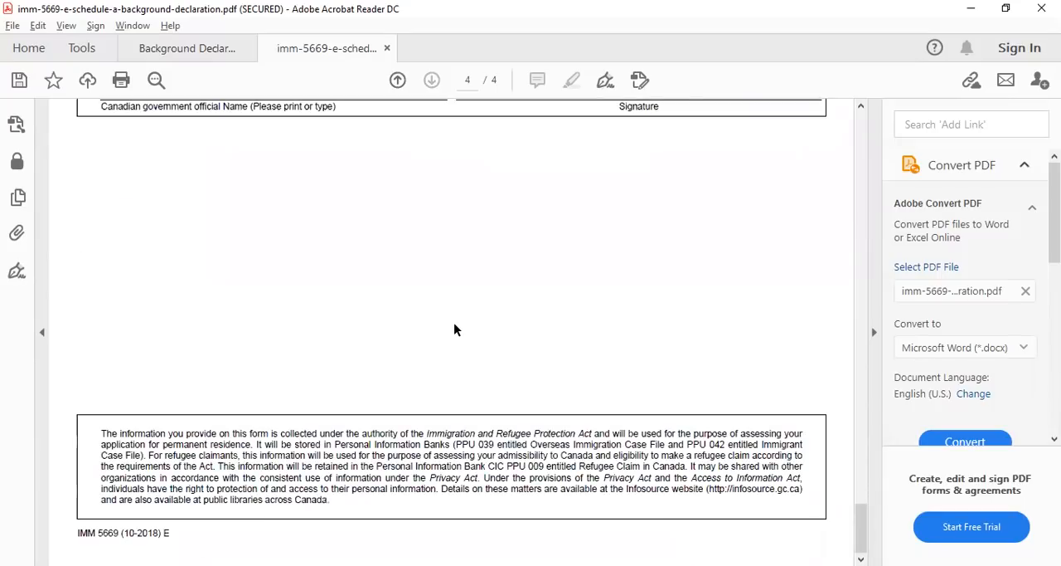
pyautogui.scroll(5, 454, 329)
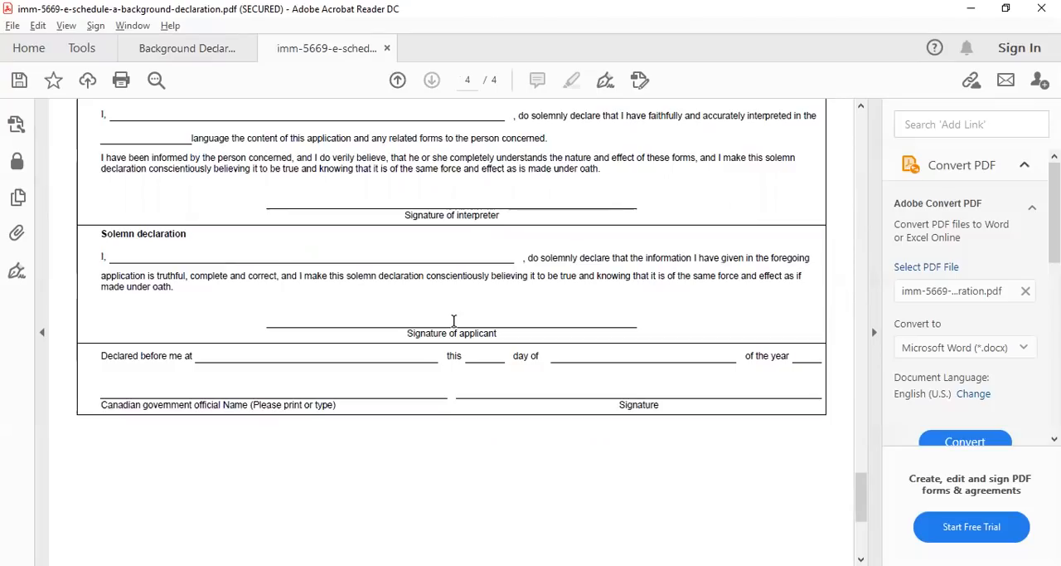
pyautogui.scroll(12, 475, 385)
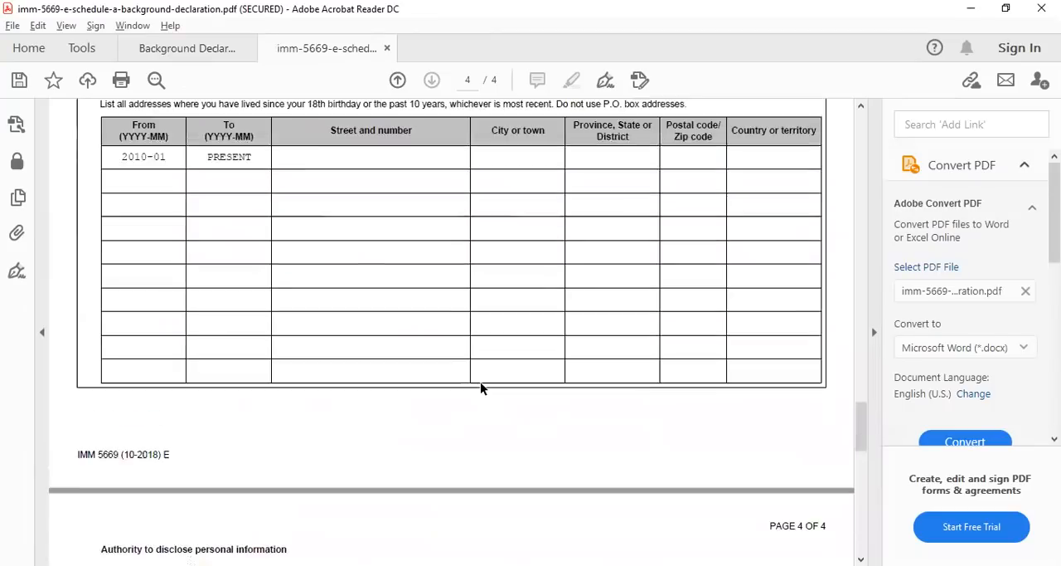